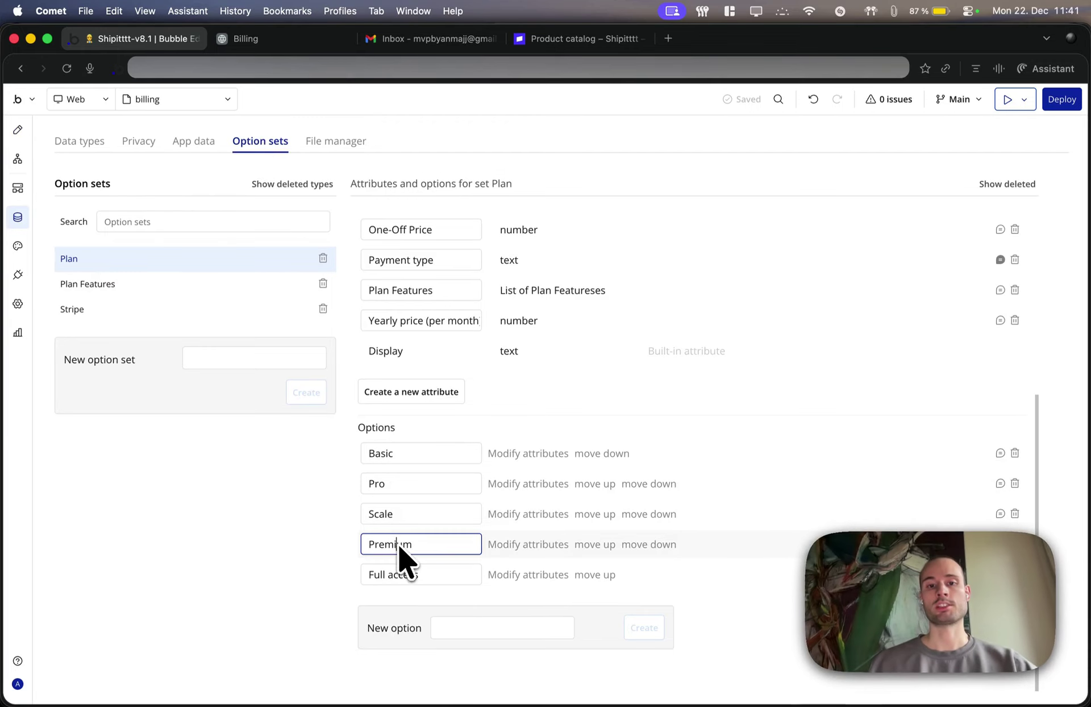
# Examine the Premium option's attributes in the Plan option set, close them without saving, and view the Plan Features option set
pyautogui.click(368, 544)
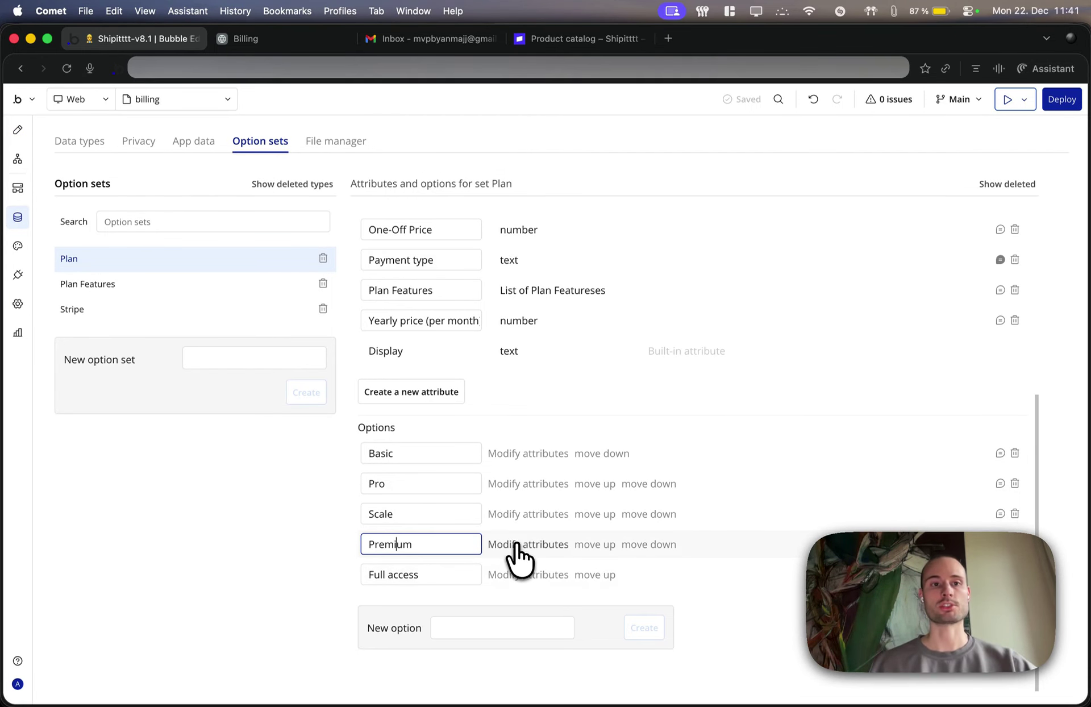
pyautogui.click(518, 546)
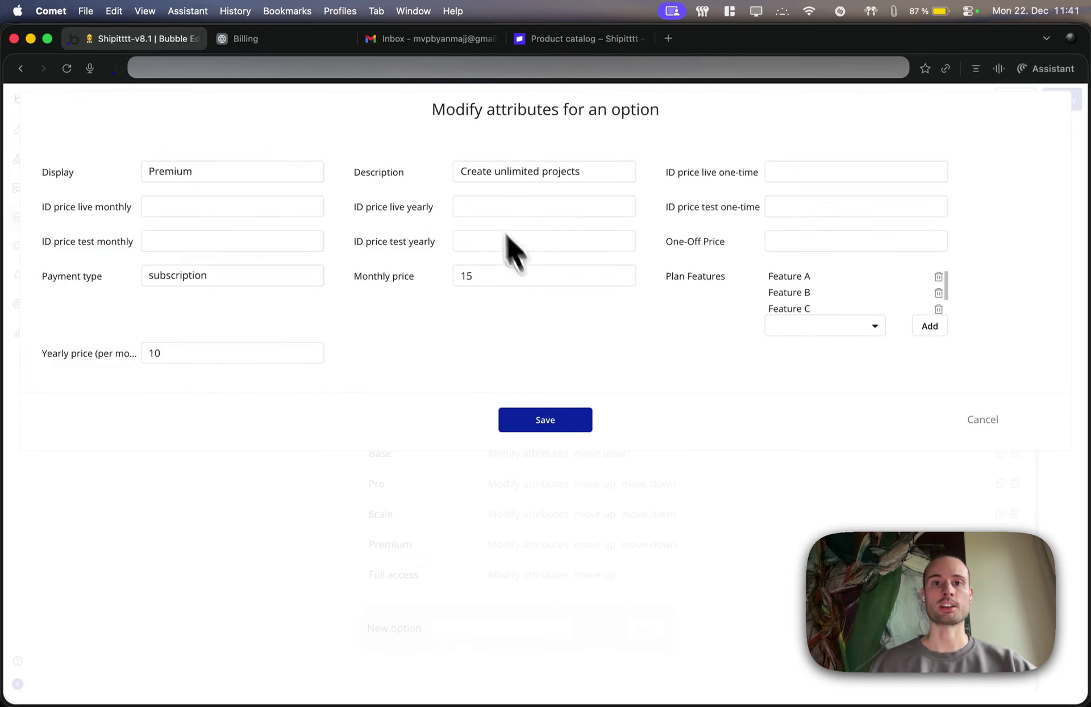
pyautogui.moveTo(591, 170); pyautogui.dragTo(395, 166)
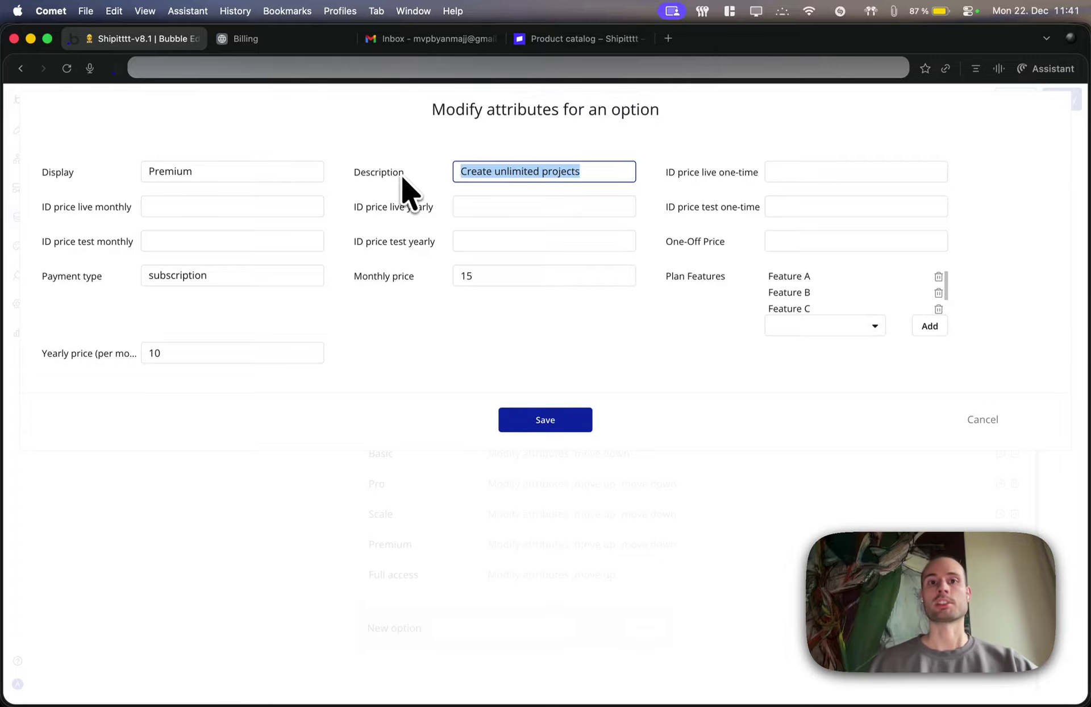
pyautogui.moveTo(218, 172); pyautogui.dragTo(107, 169)
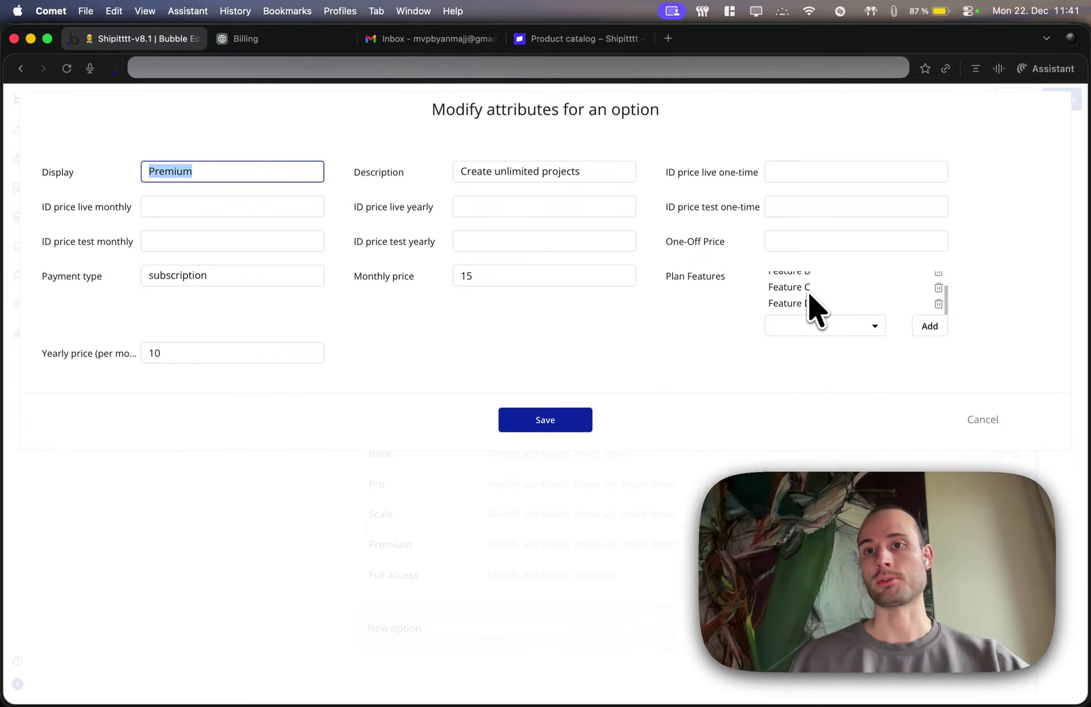
pyautogui.scroll(2, 818, 301)
pyautogui.click(974, 420)
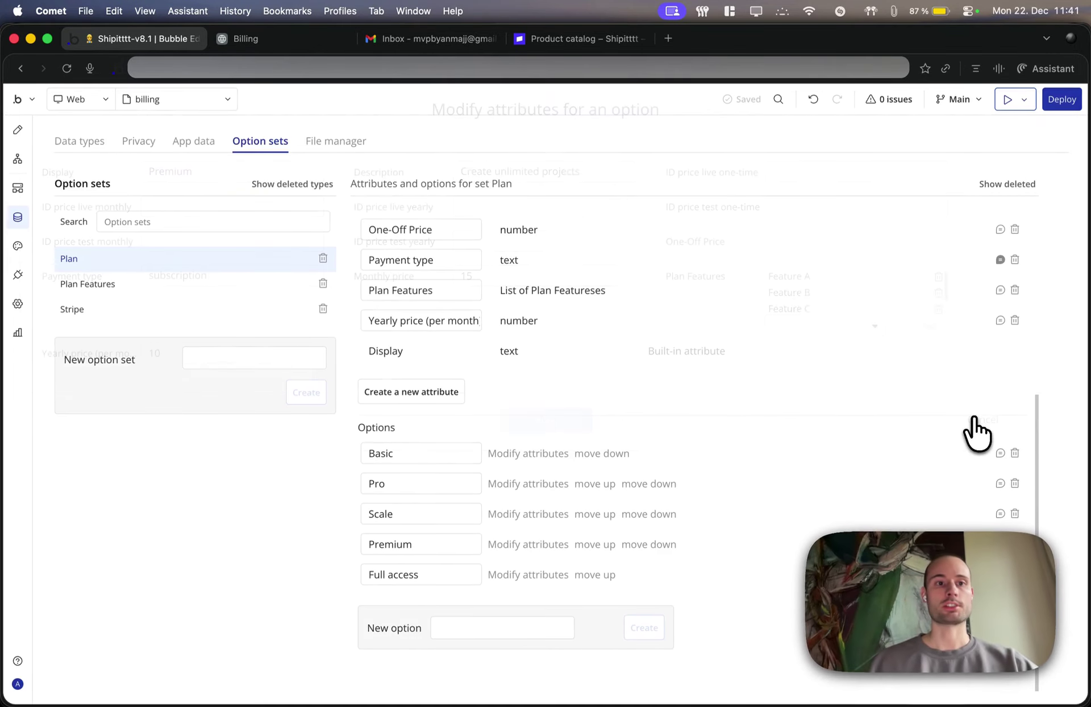
pyautogui.click(202, 296)
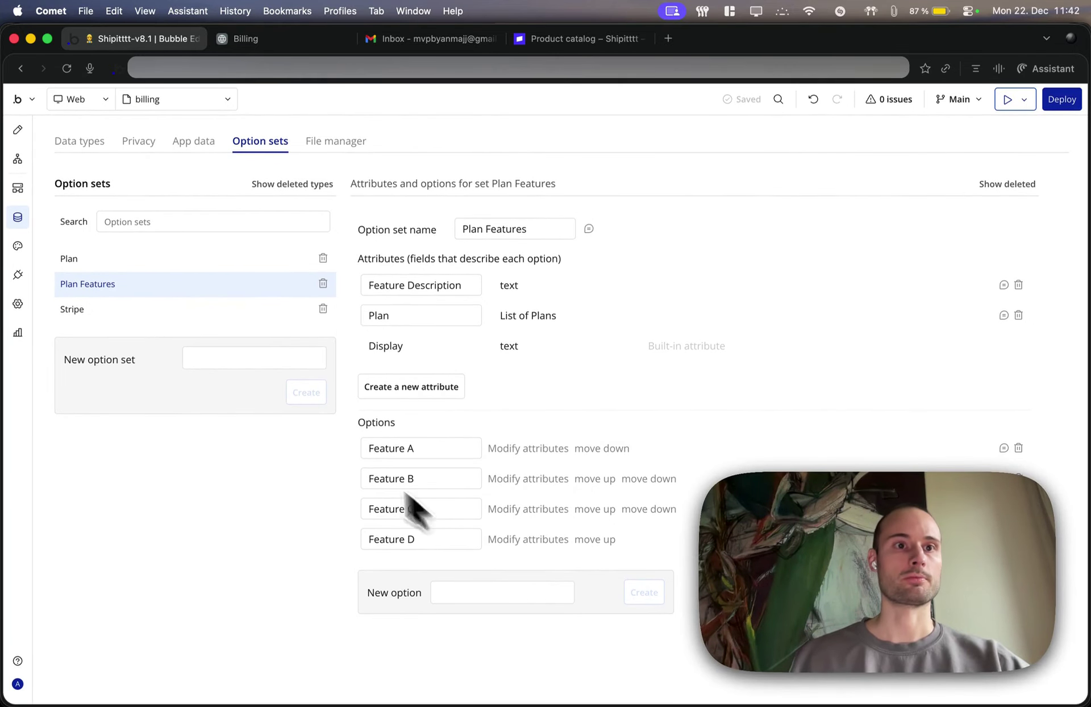
# Return to the Plan option set and open the attributes of its Premium option for editing
pyautogui.click(168, 262)
pyautogui.scroll(-3, 510, 489)
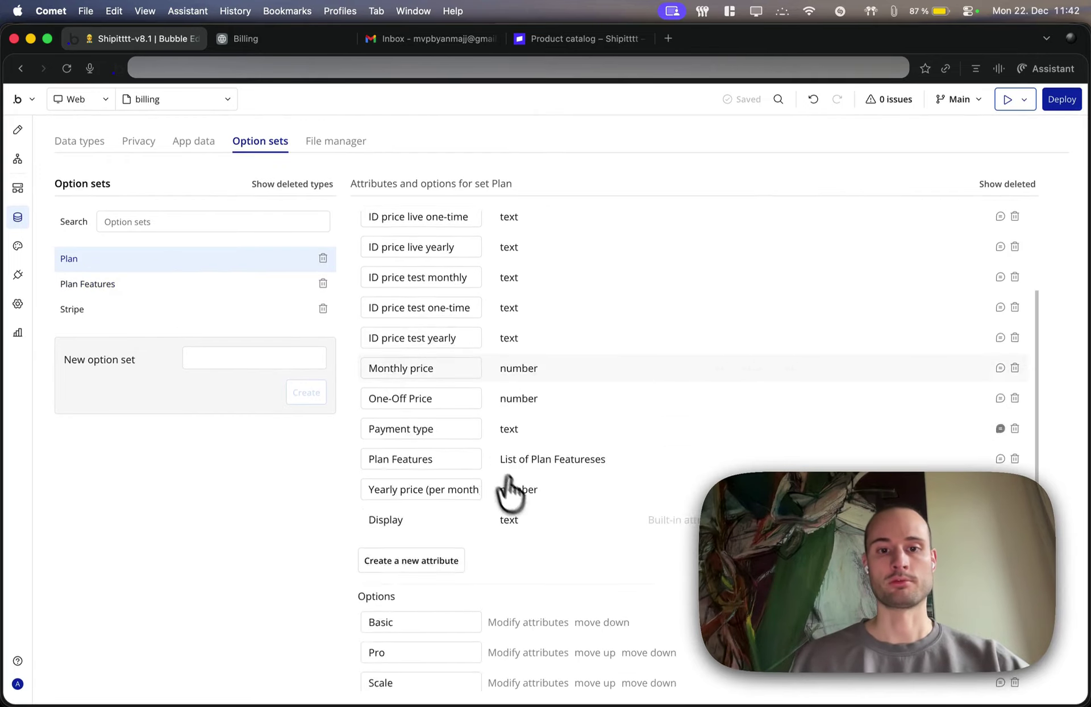
pyautogui.scroll(-3, 510, 489)
pyautogui.click(533, 545)
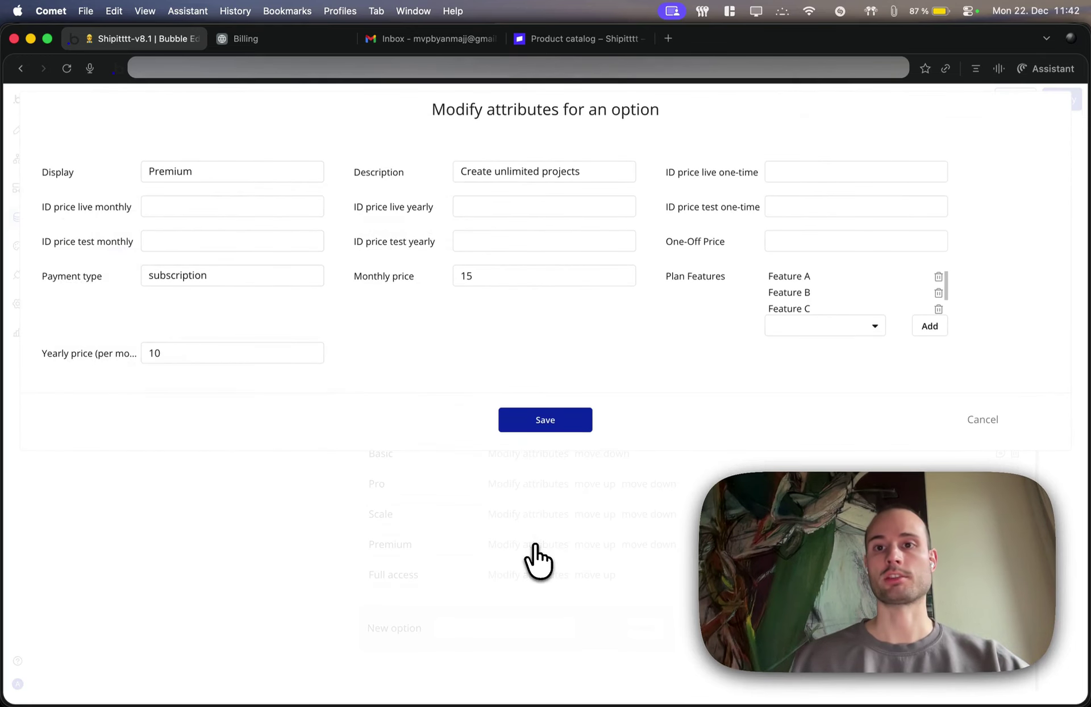
# Review the selectable Plan Features and the live and test price ID fields for monthly and yearly billing
pyautogui.click(851, 327)
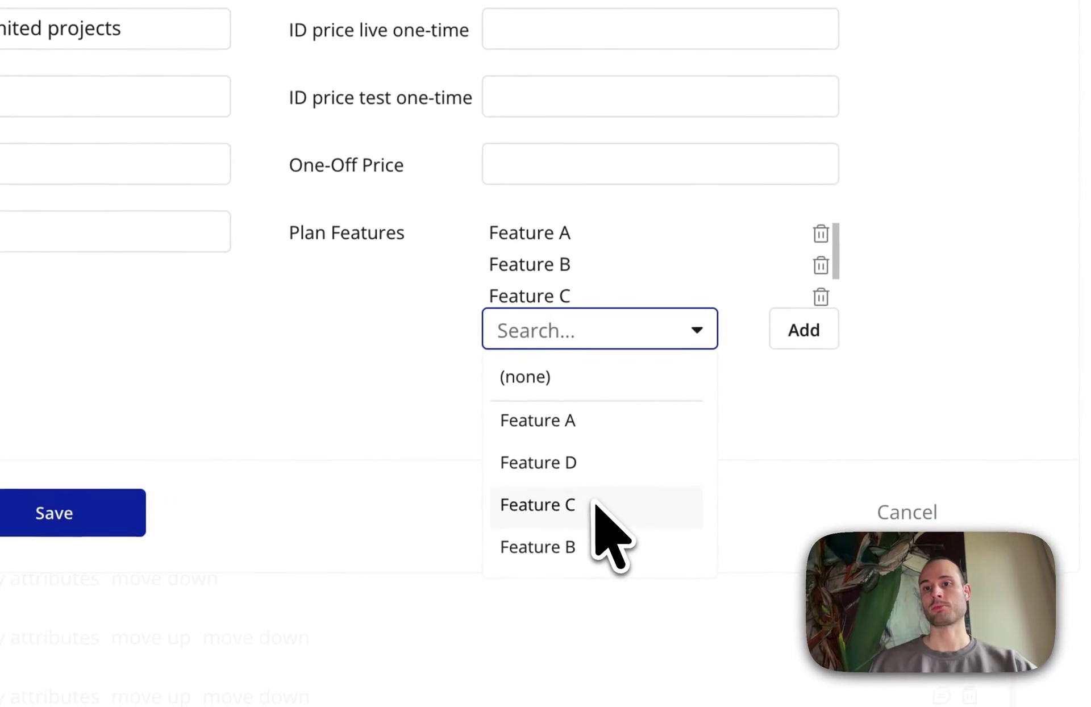
pyautogui.click(745, 381)
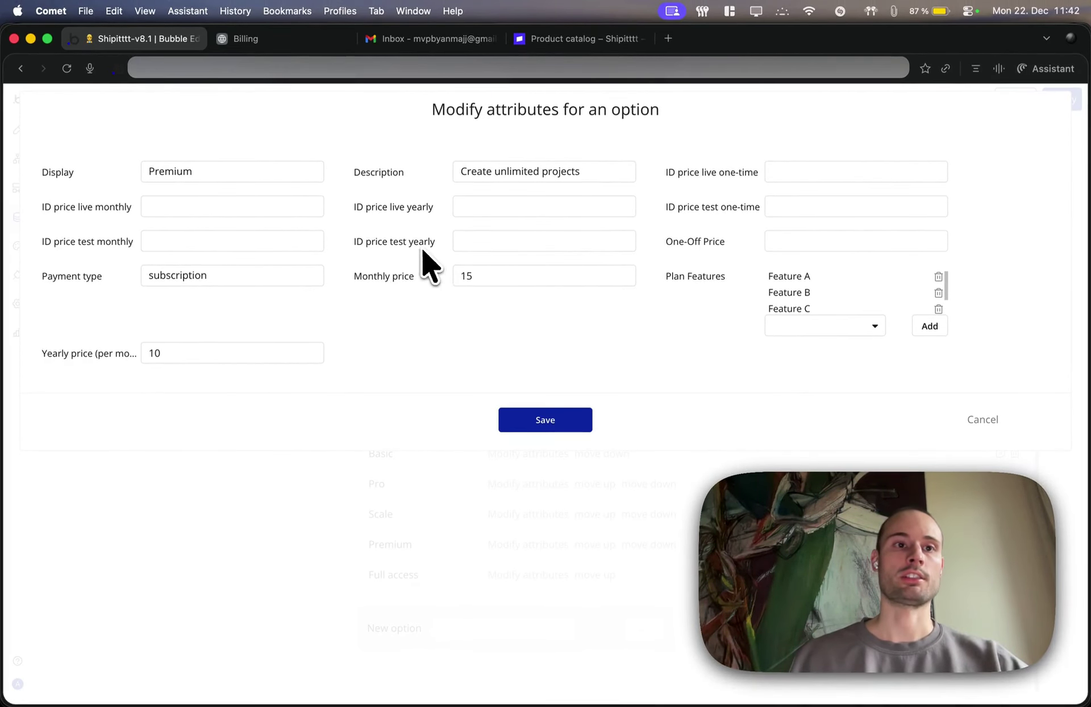
pyautogui.click(153, 207)
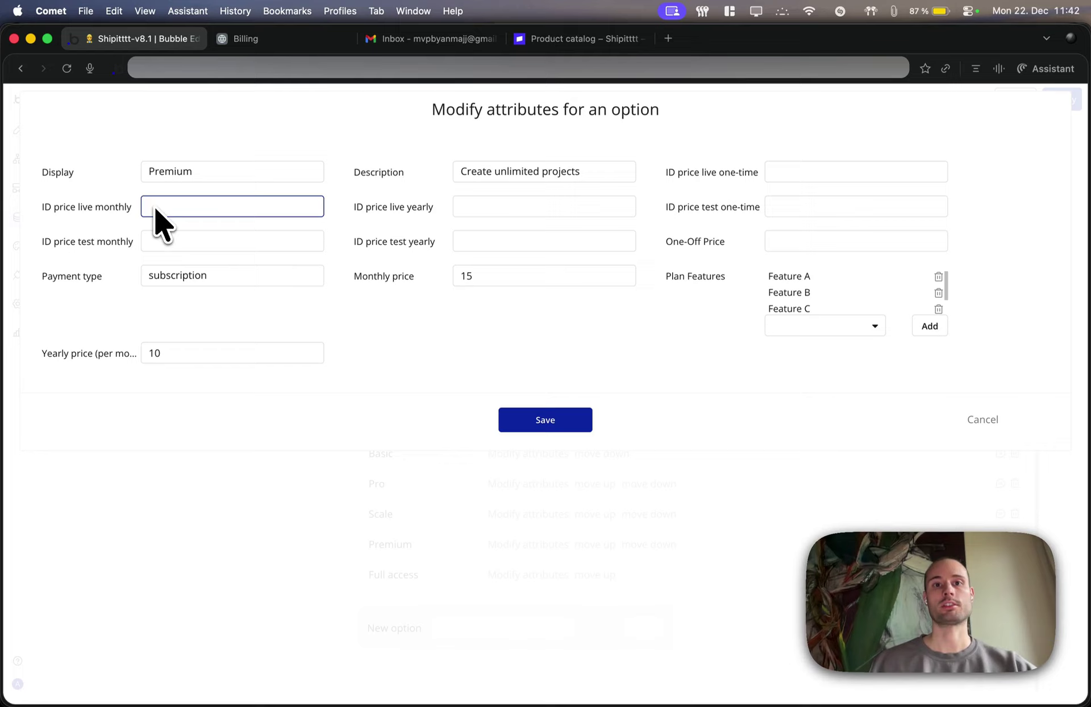
pyautogui.click(486, 207)
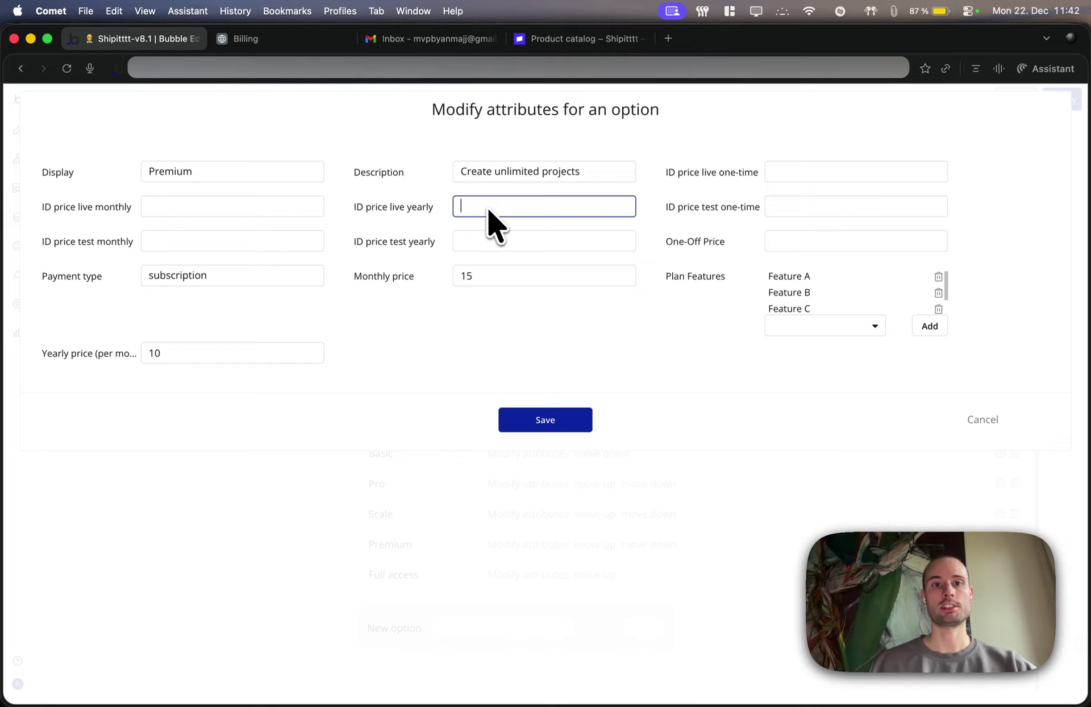
pyautogui.click(158, 245)
pyautogui.click(464, 241)
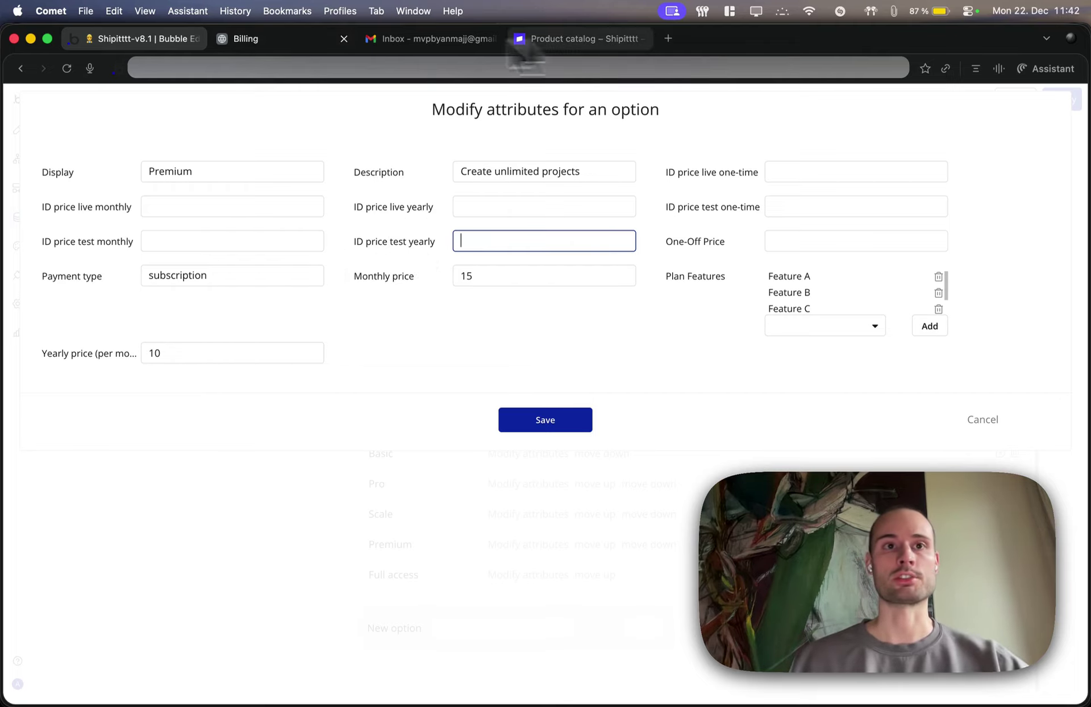
# Switch to the Stripe product catalog and start a new product named Premium
pyautogui.click(581, 36)
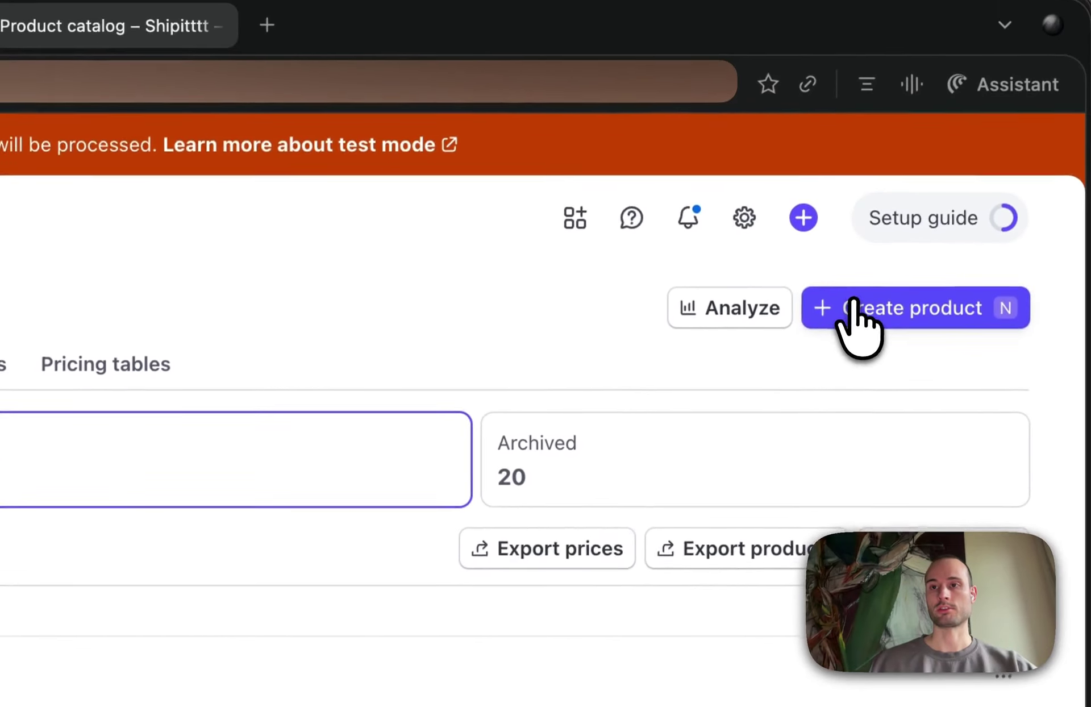
pyautogui.click(940, 183)
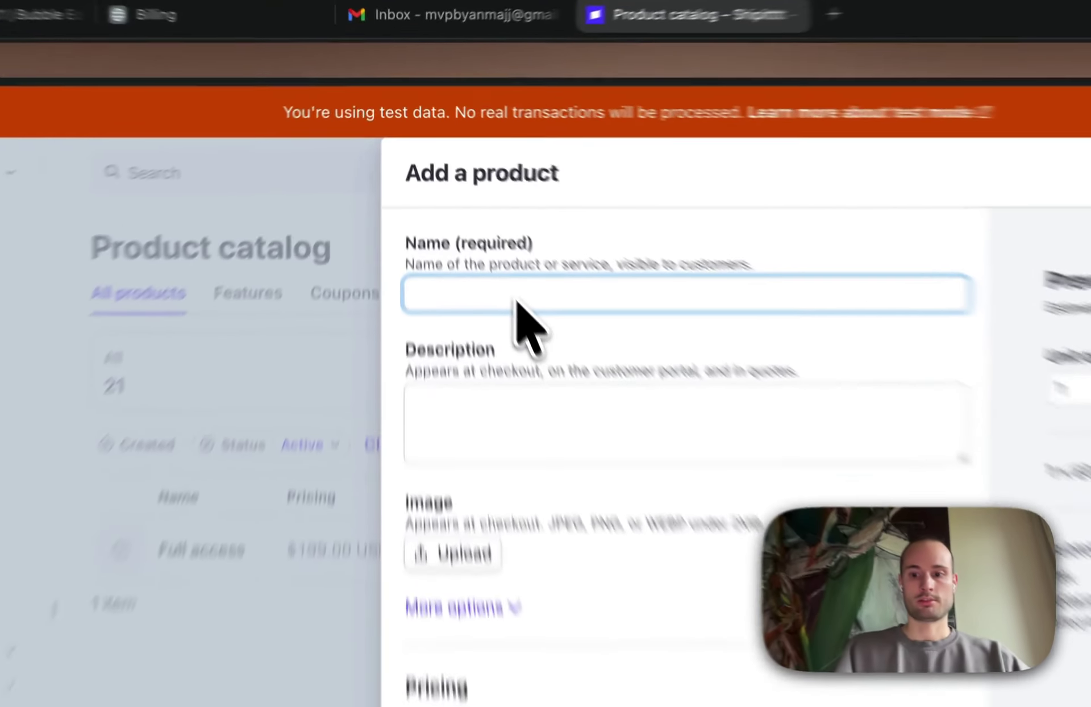
pyautogui.write('Premium')
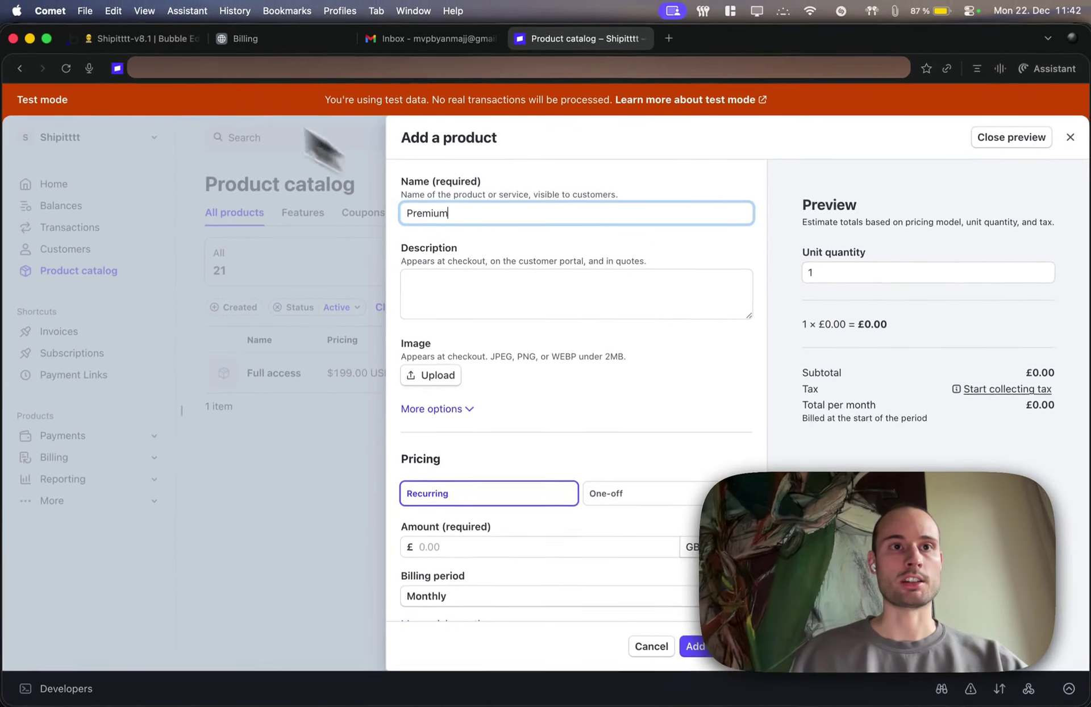
# Show the Bubble option attributes and the Stripe product catalog side by side in a split view
pyautogui.click(140, 39)
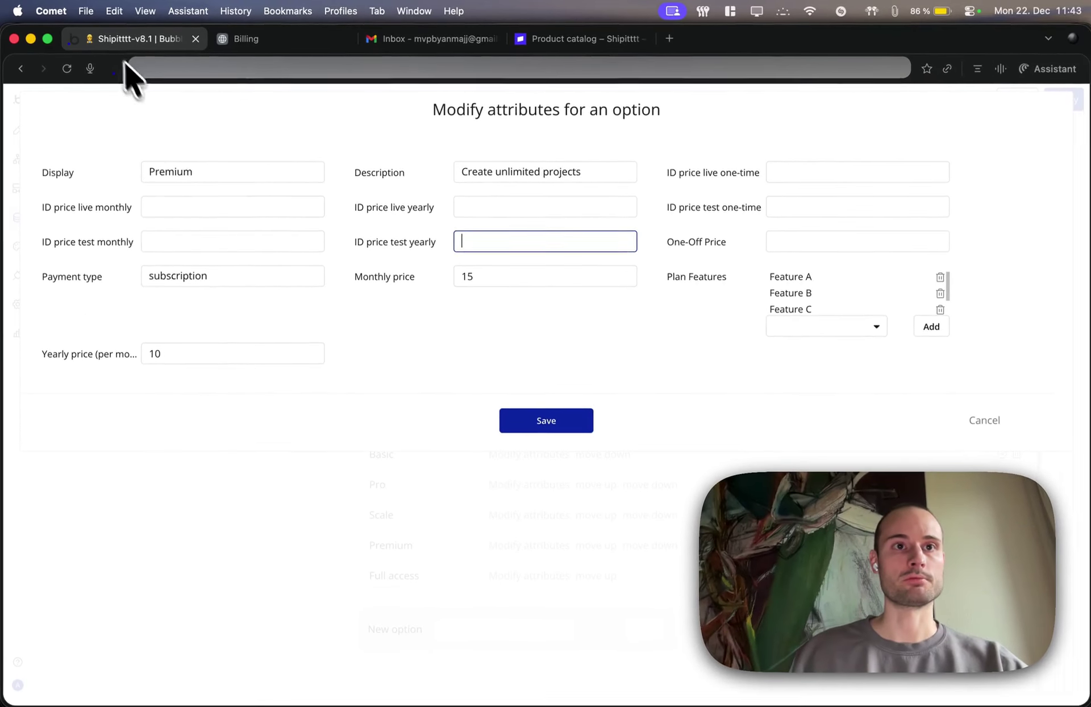
pyautogui.rightClick(192, 76)
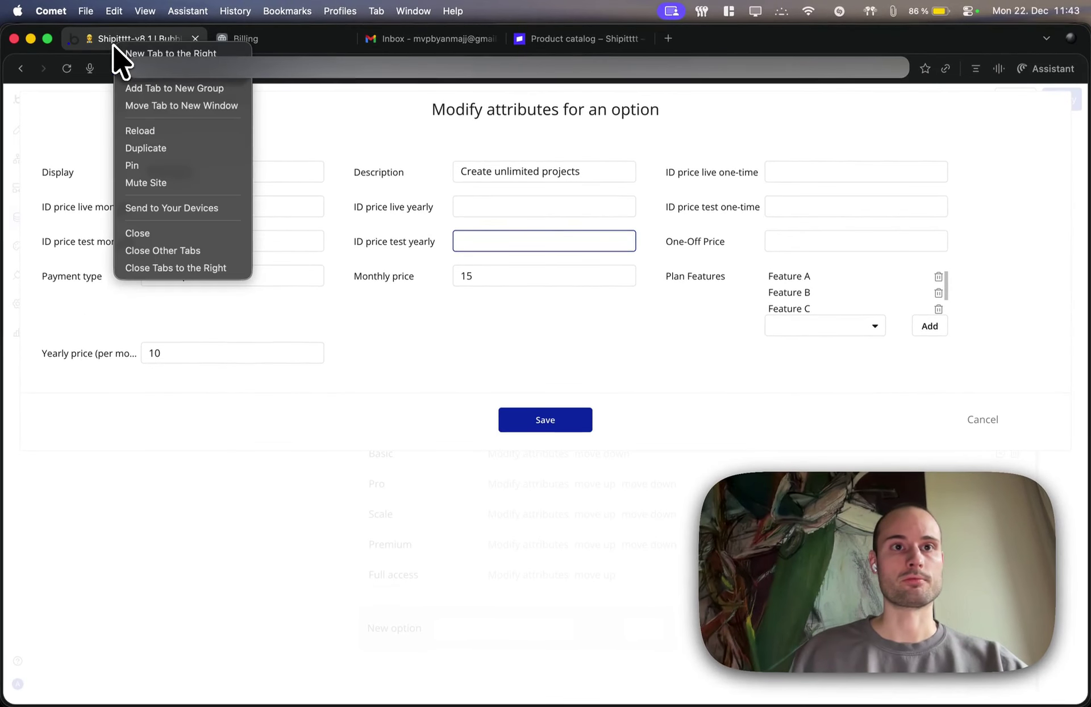
pyautogui.click(190, 74)
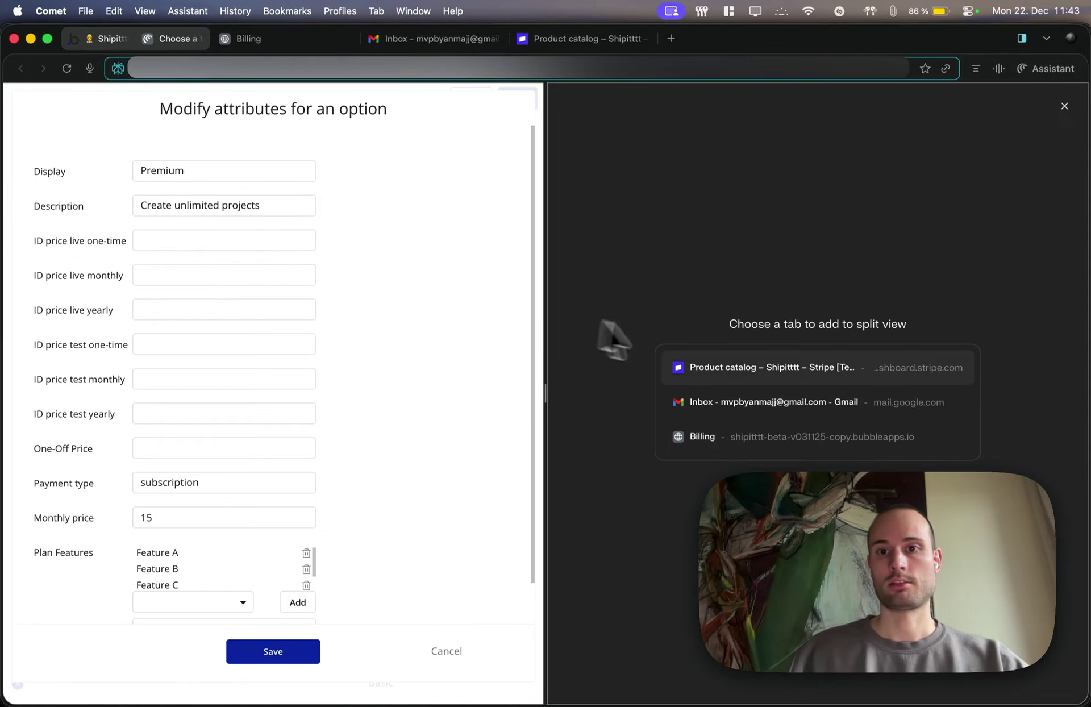
pyautogui.click(757, 380)
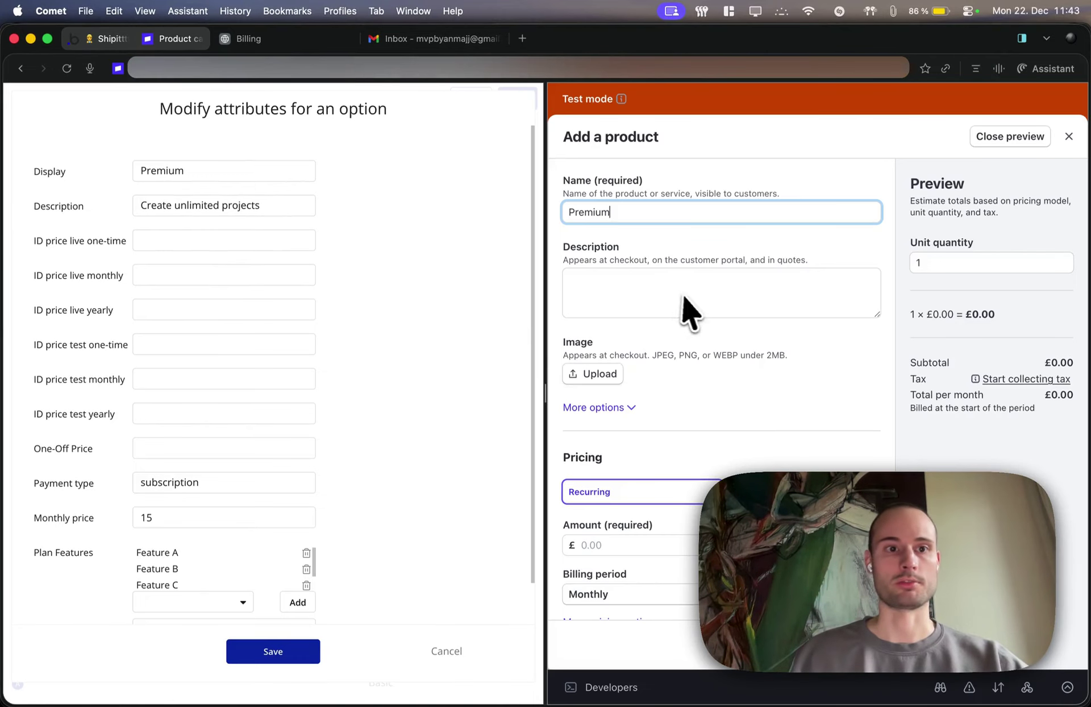
pyautogui.click(410, 241)
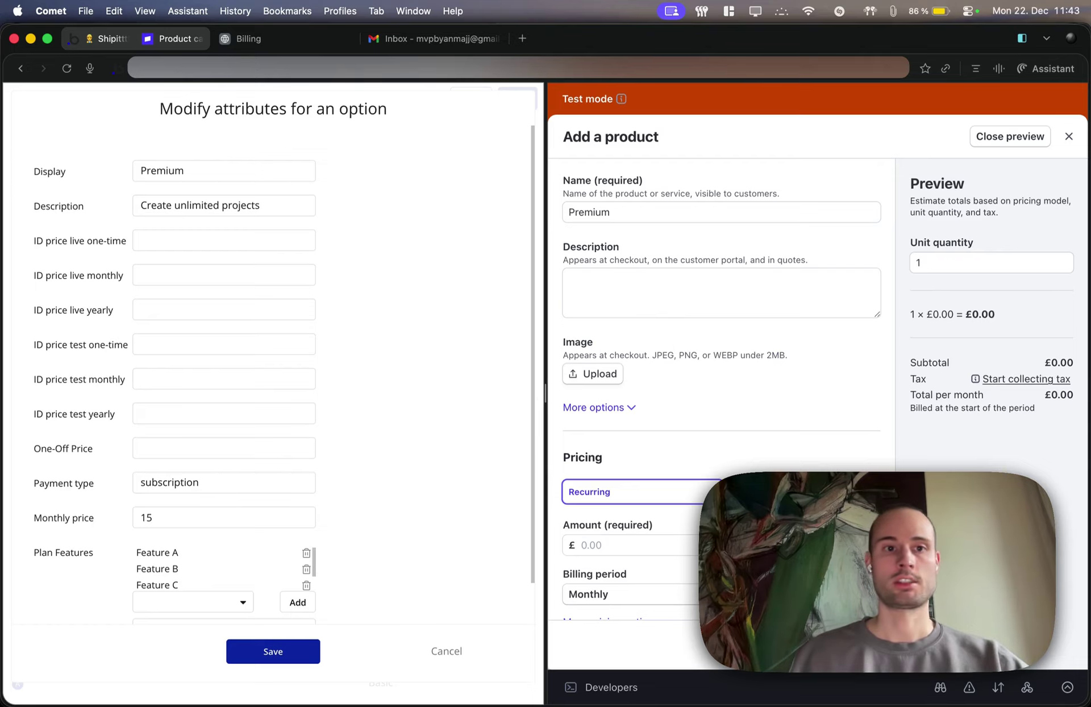
# Give the Premium product a recurring monthly price of 15.00 USD and add it to the catalog
pyautogui.scroll(-2, 454, 437)
pyautogui.scroll(-2, 654, 452)
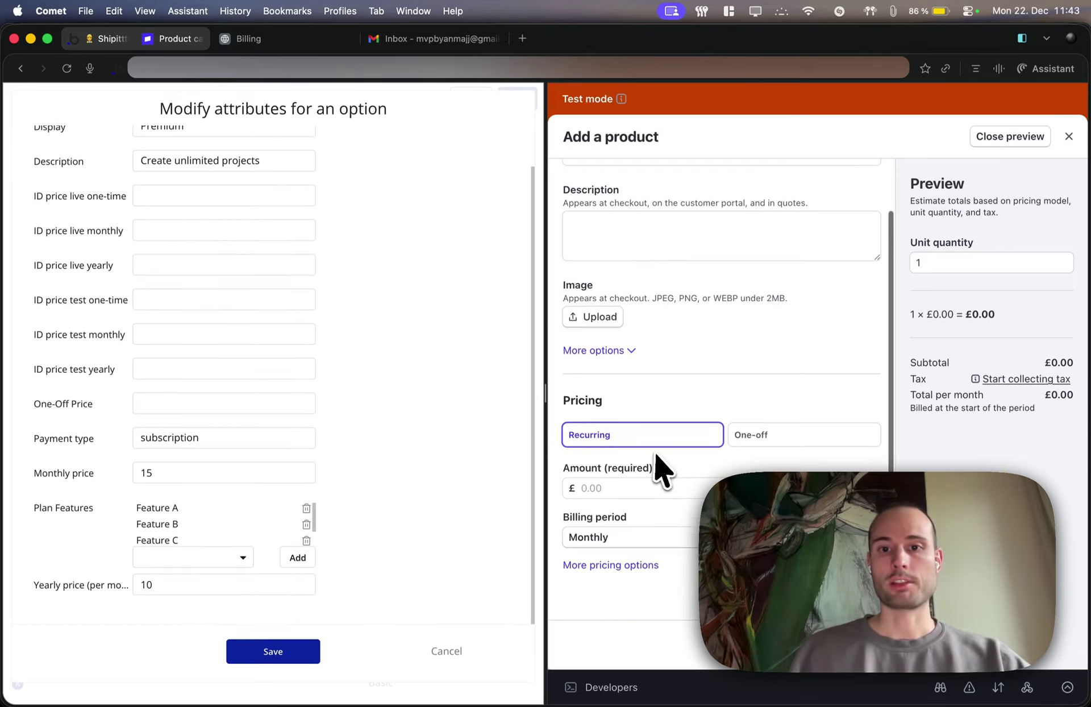
pyautogui.click(843, 488)
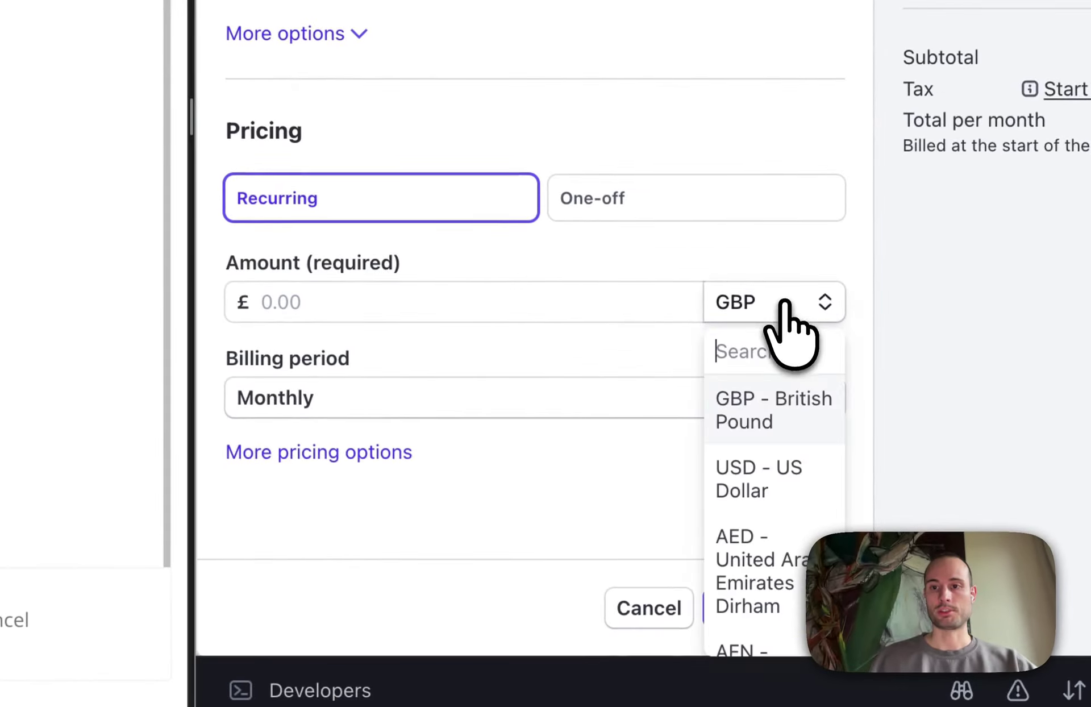
pyautogui.click(774, 480)
pyautogui.click(422, 299)
pyautogui.write('15.00')
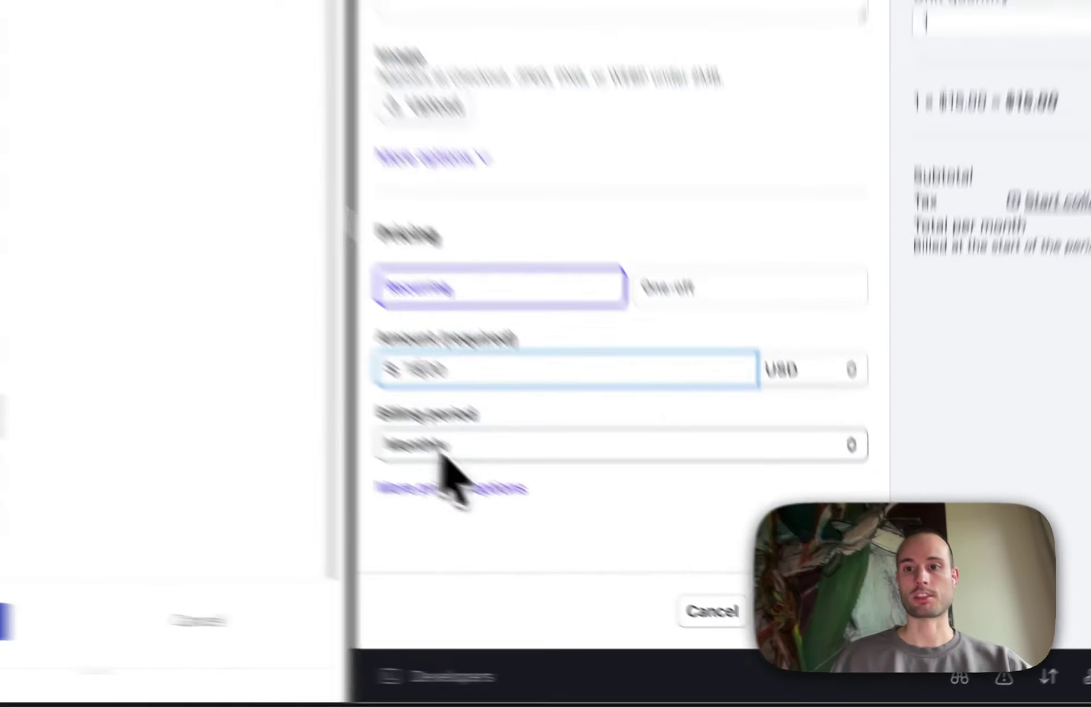
pyautogui.click(782, 588)
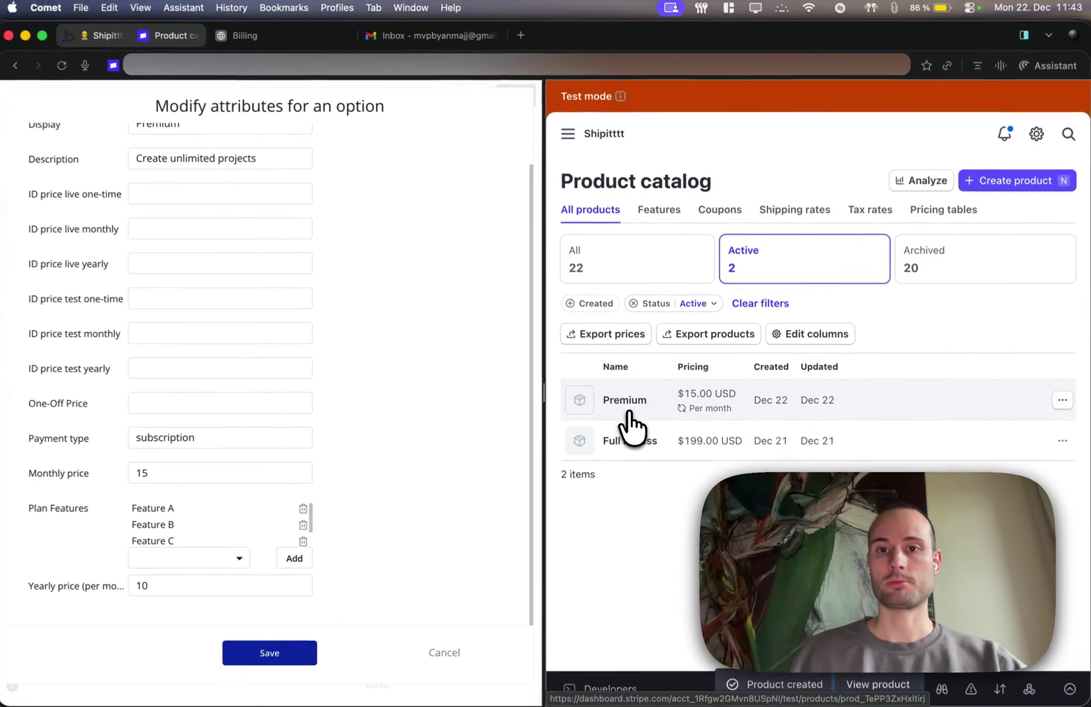
# Open the Premium product's details page and view its additional actions, such as copying to live mode
pyautogui.click(584, 398)
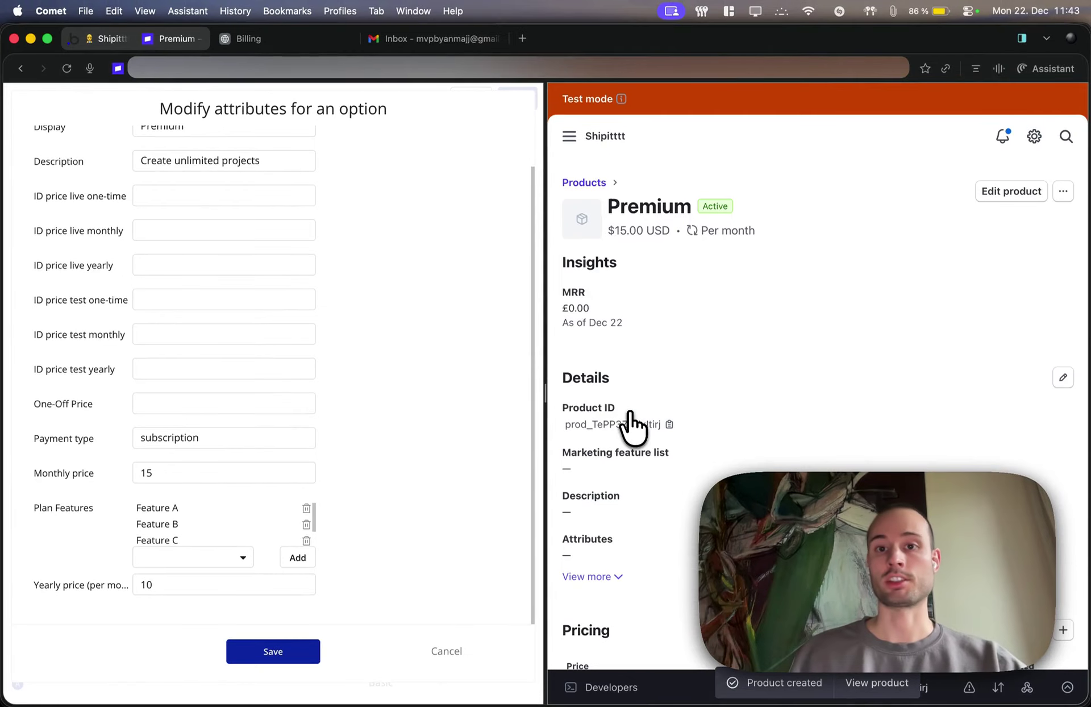
pyautogui.scroll(-1, 630, 413)
pyautogui.scroll(1, 631, 415)
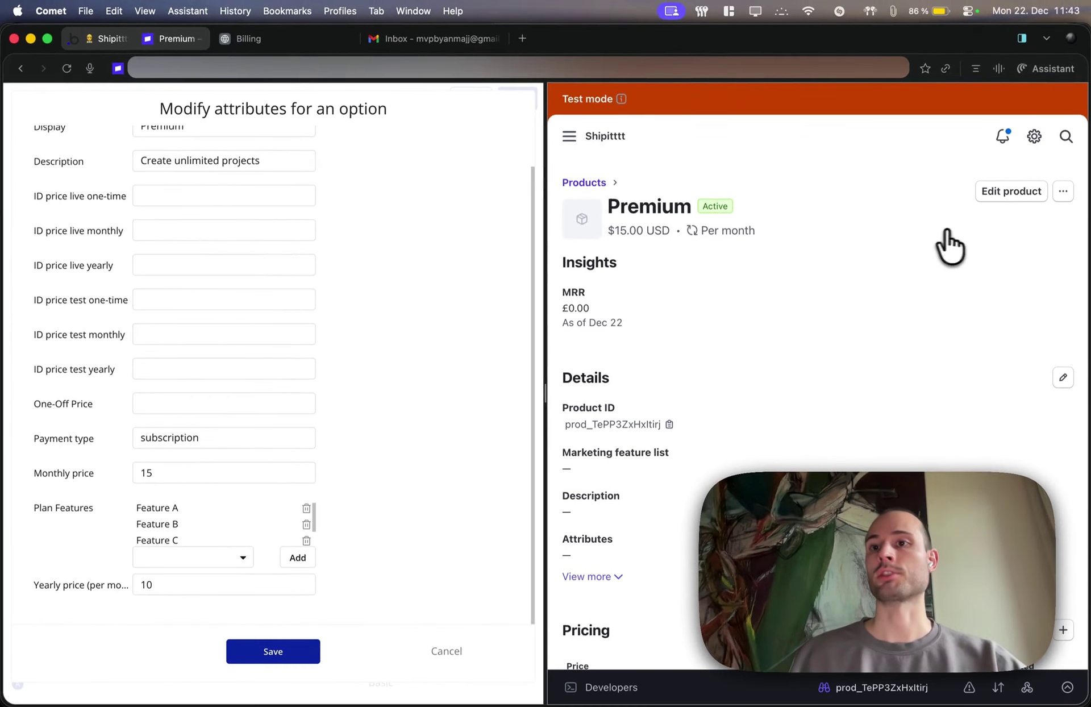
pyautogui.click(1062, 192)
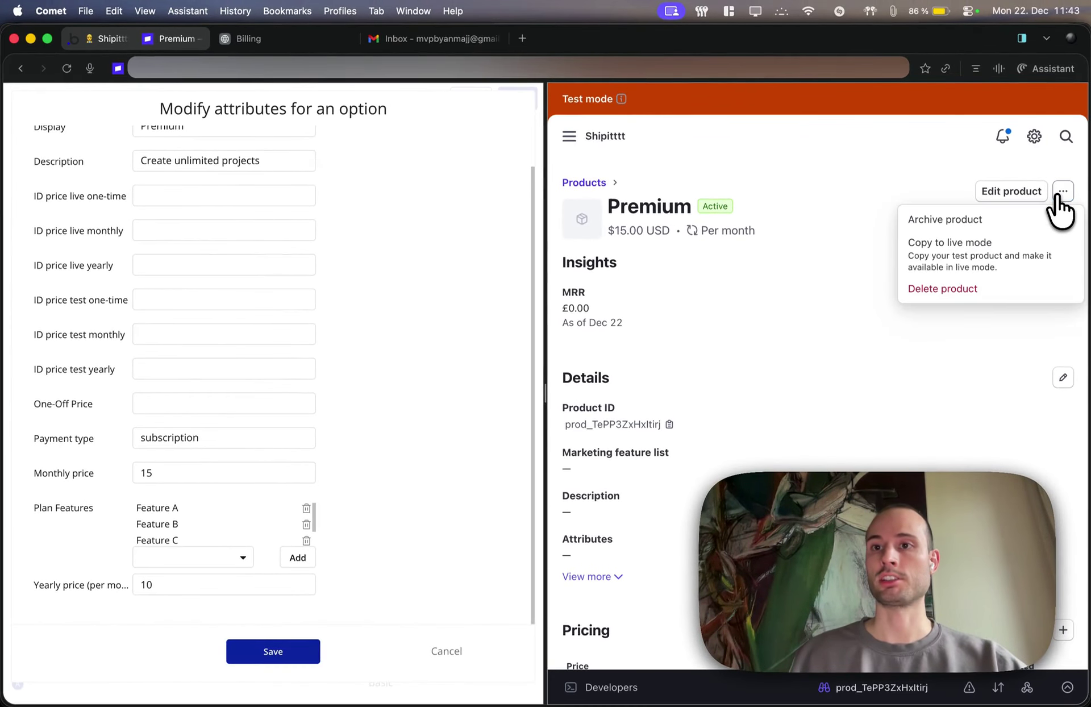
pyautogui.click(879, 151)
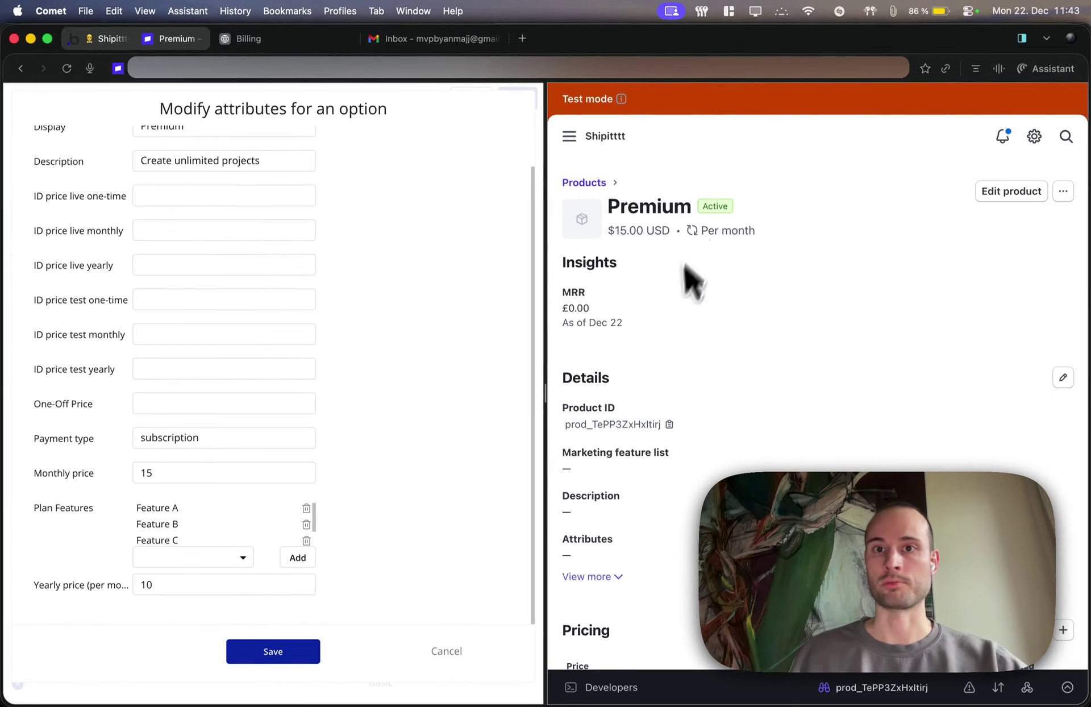
# Widen the Stripe side of the split view to make room for the product's Pricing section
pyautogui.scroll(-3, 885, 295)
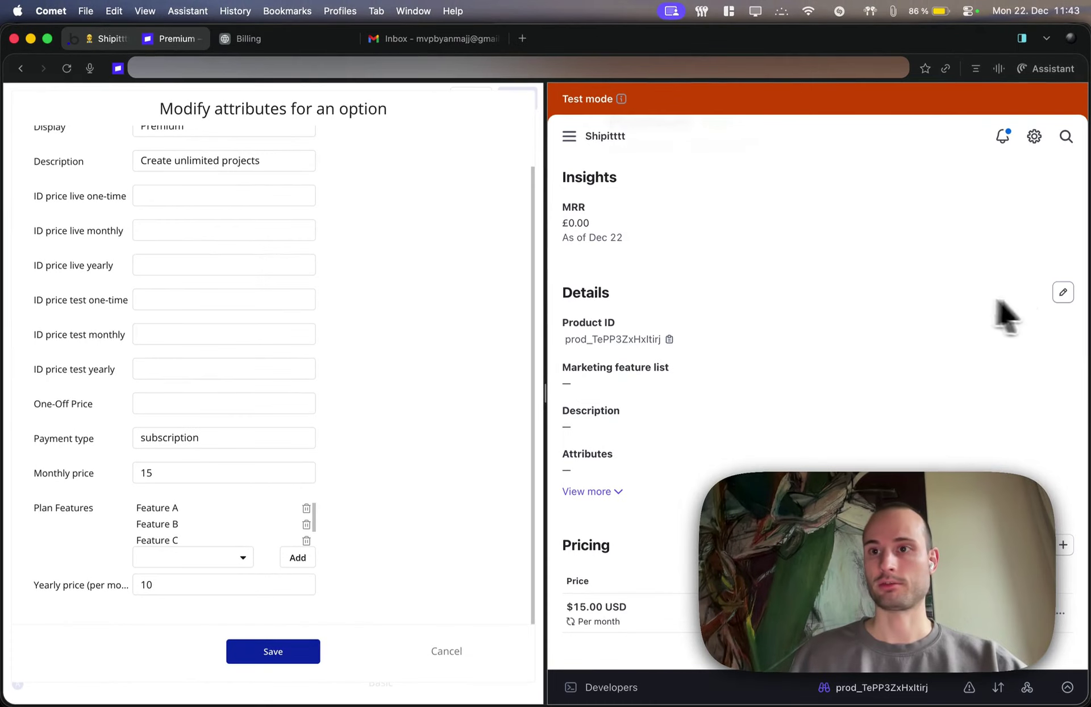
pyautogui.scroll(3, 1059, 301)
pyautogui.moveTo(545, 392); pyautogui.dragTo(425, 389)
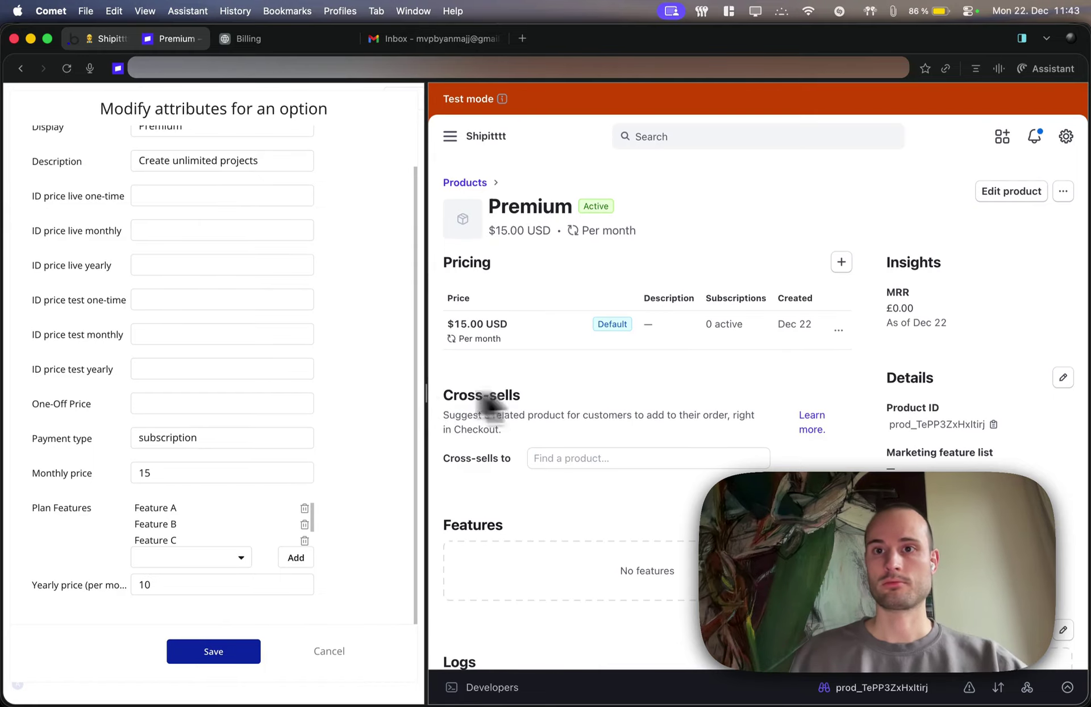
# Add a second recurring price of 120.00 USD with yearly billing to the Premium product
pyautogui.click(775, 257)
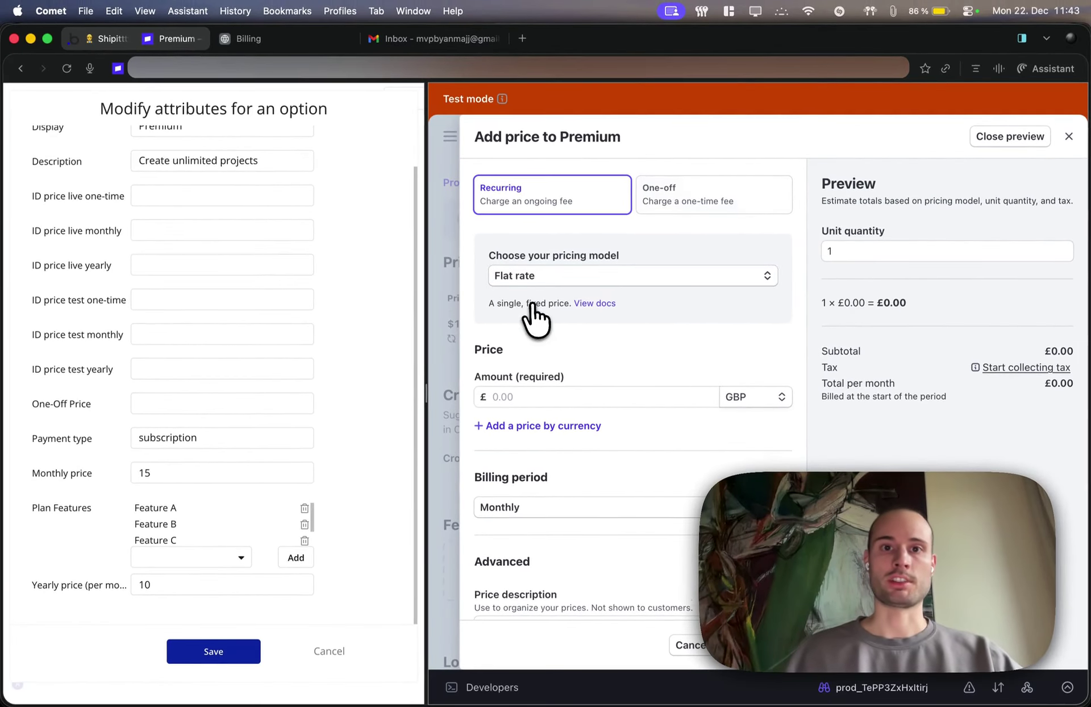
pyautogui.scroll(-2, 529, 318)
pyautogui.click(521, 337)
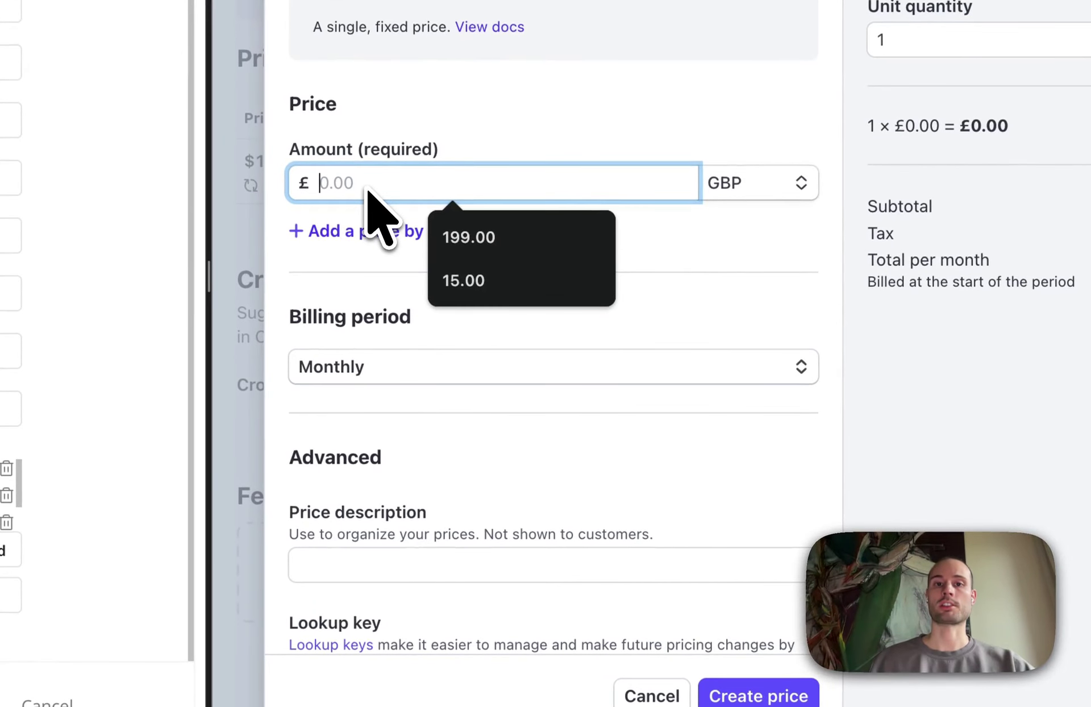
pyautogui.write('120.00')
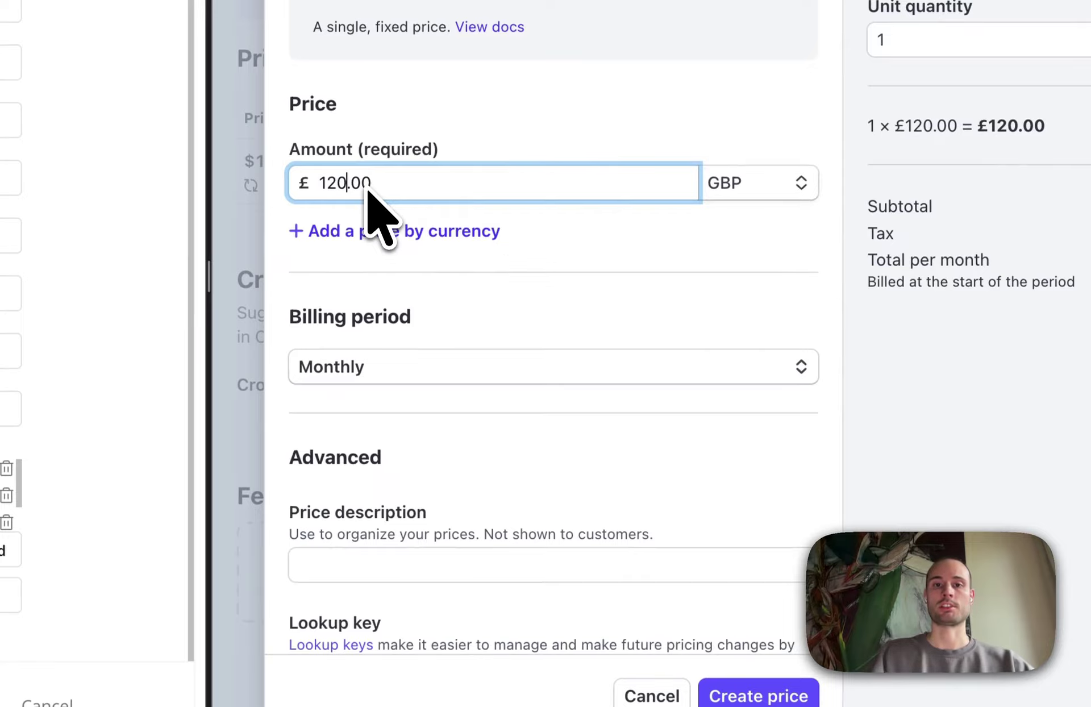
pyautogui.click(761, 192)
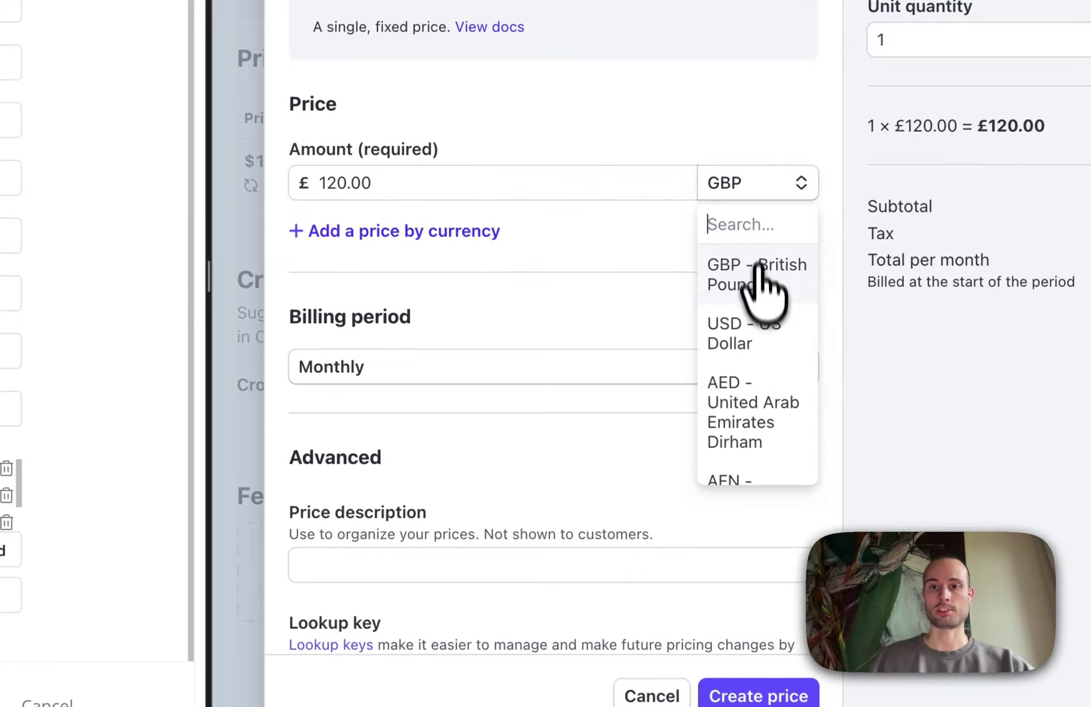
pyautogui.click(766, 337)
pyautogui.click(382, 370)
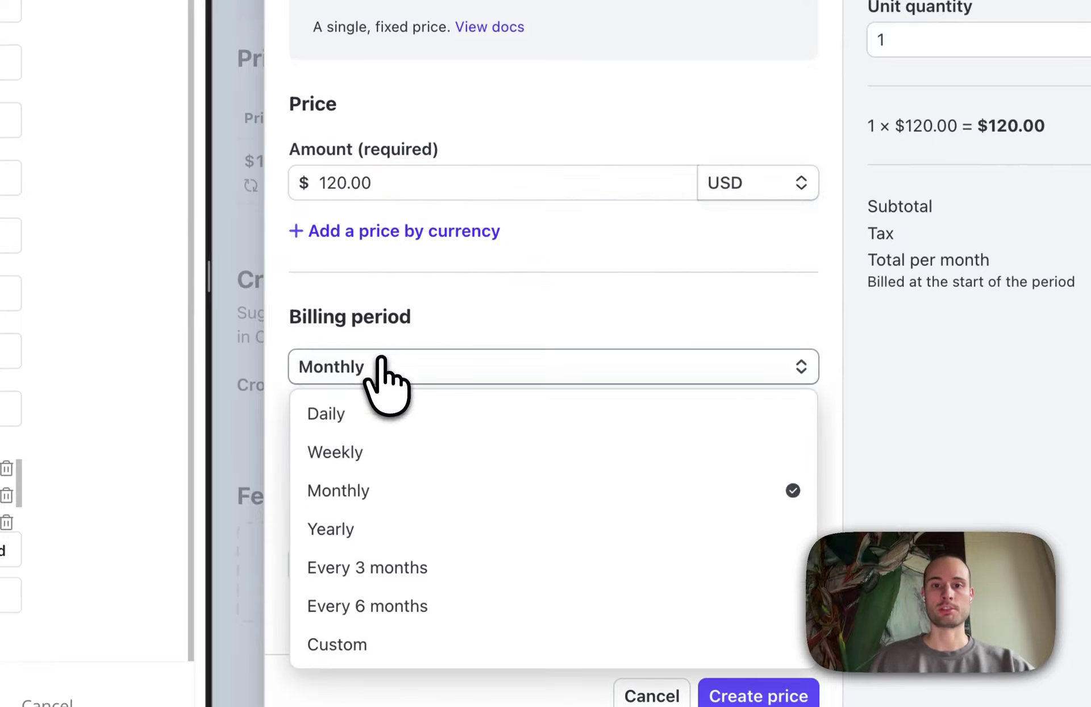
pyautogui.click(384, 524)
pyautogui.scroll(-4, 511, 551)
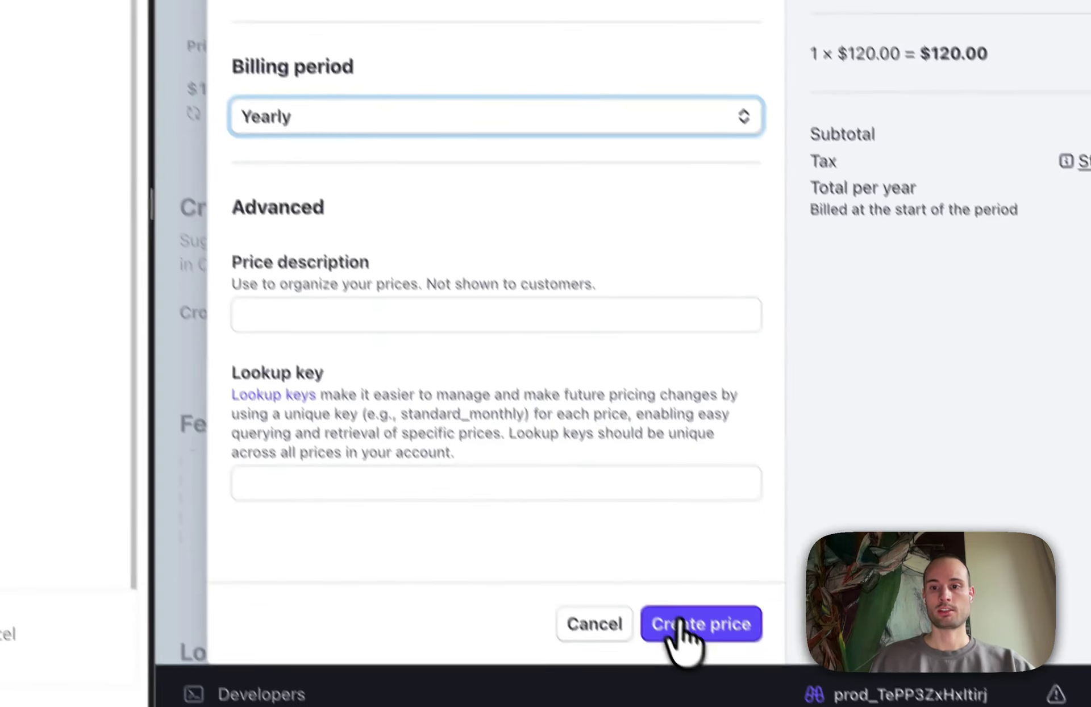
pyautogui.click(680, 623)
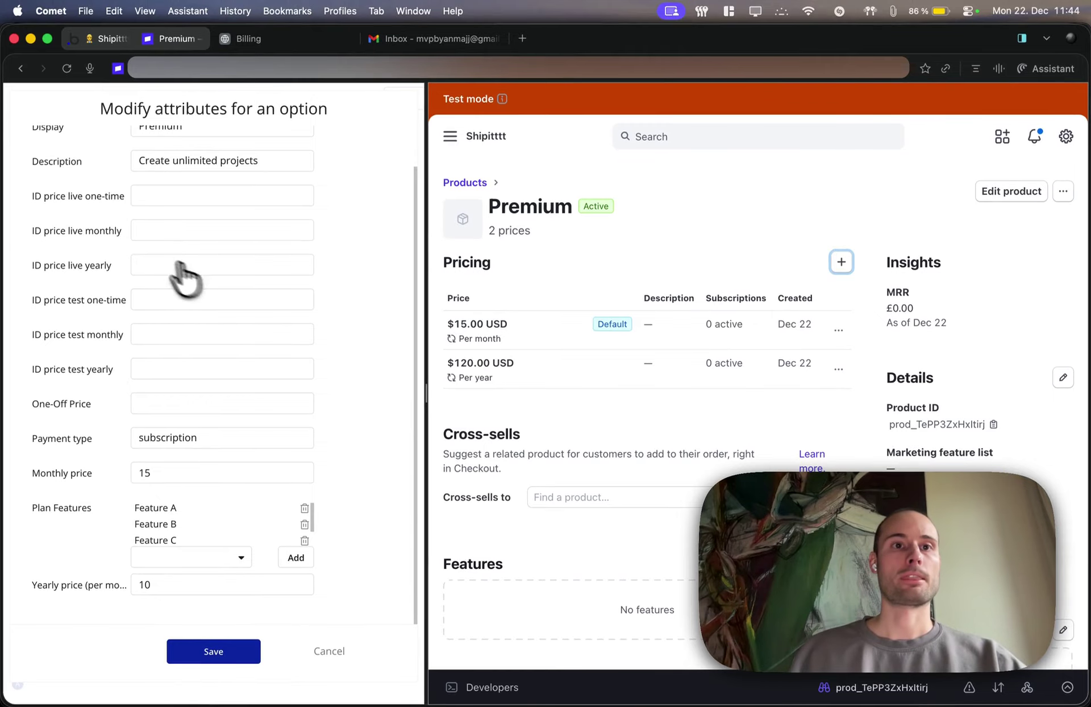
# Copy the price ID of the 15.00 USD monthly price into the Premium option's ID price test monthly attribute
pyautogui.scroll(2, 165, 262)
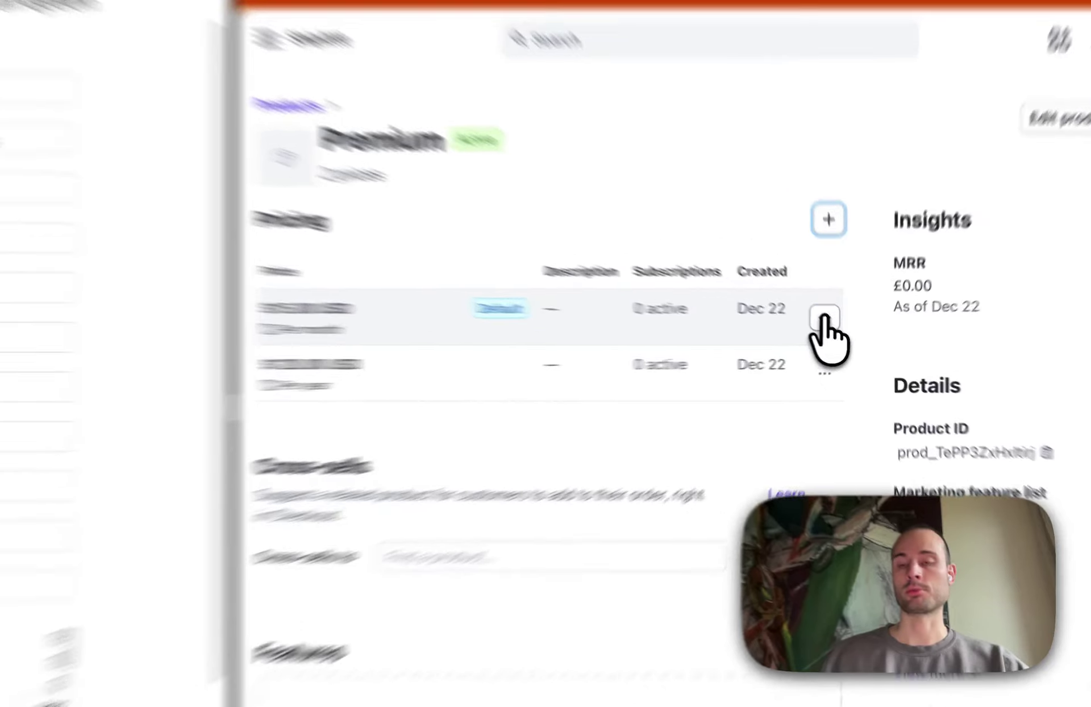
pyautogui.click(824, 318)
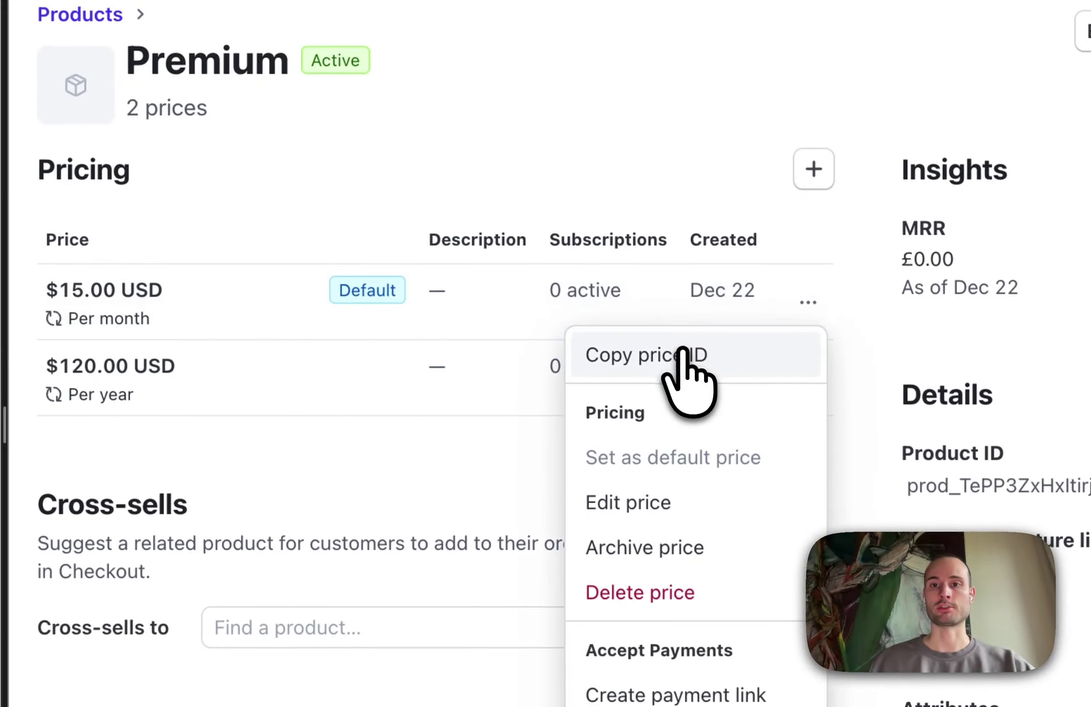
pyautogui.click(647, 352)
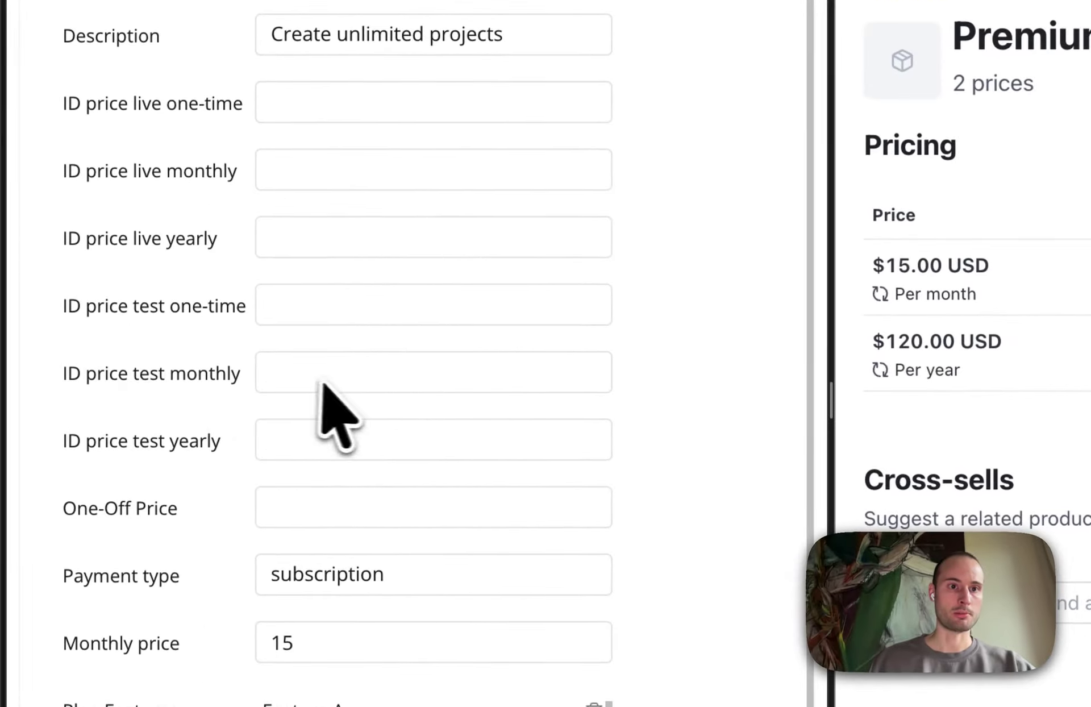
pyautogui.click(323, 382)
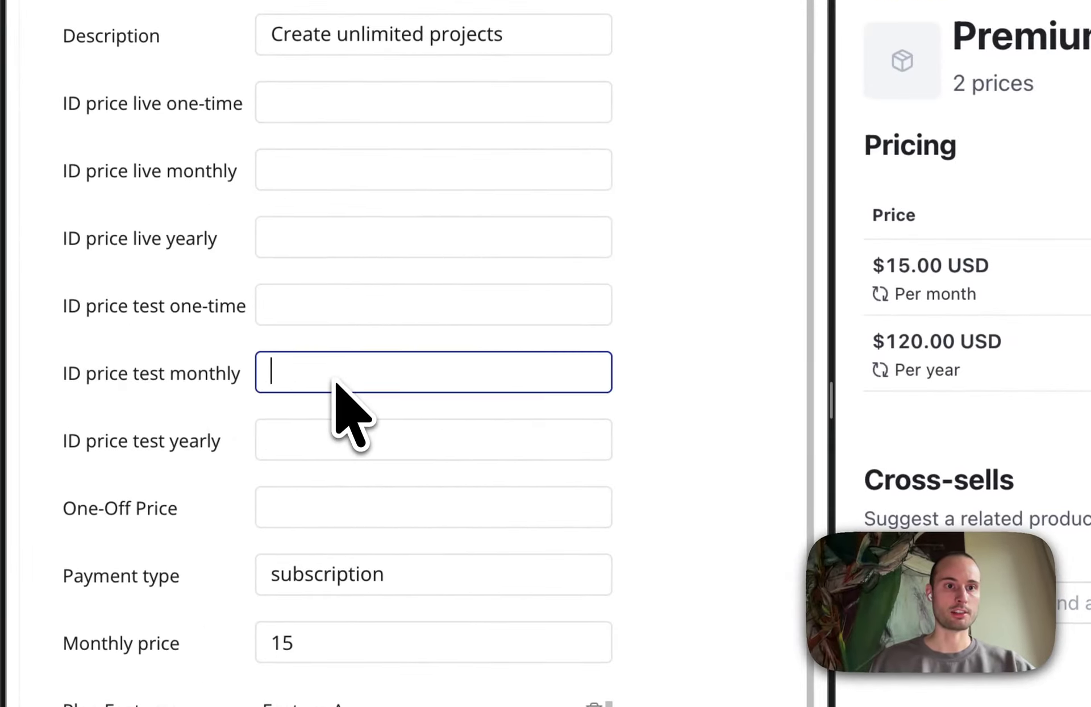
pyautogui.press('cmd+v')
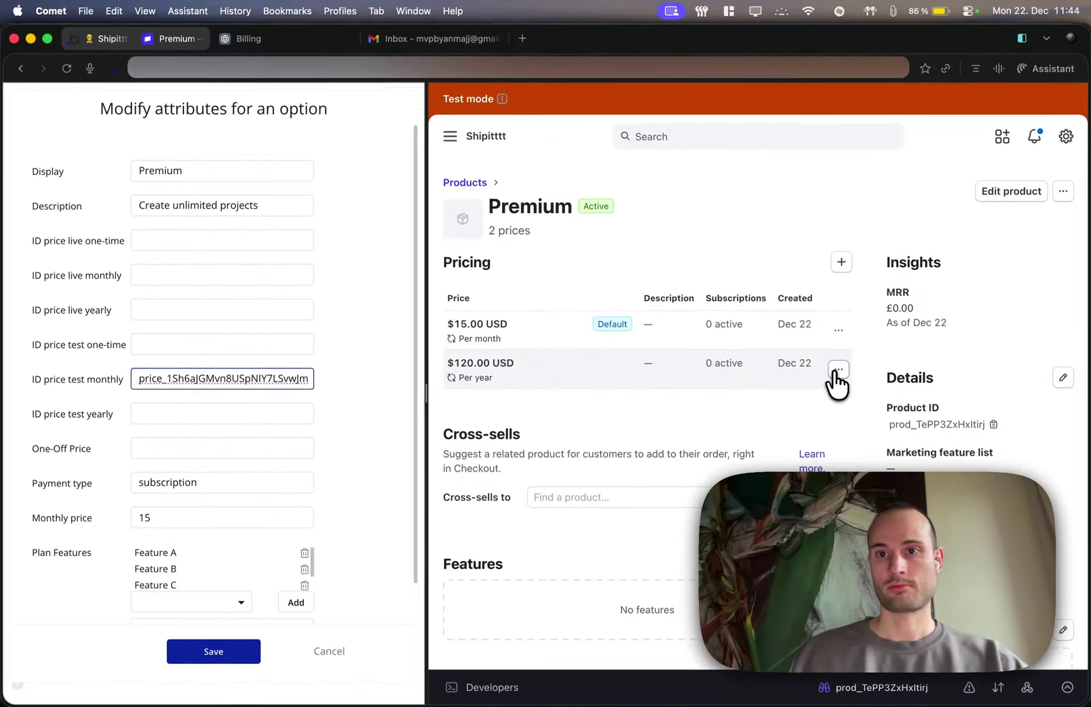
# Copy the price ID of the 120.00 USD yearly price into the ID price test yearly attribute
pyautogui.click(841, 369)
pyautogui.click(782, 394)
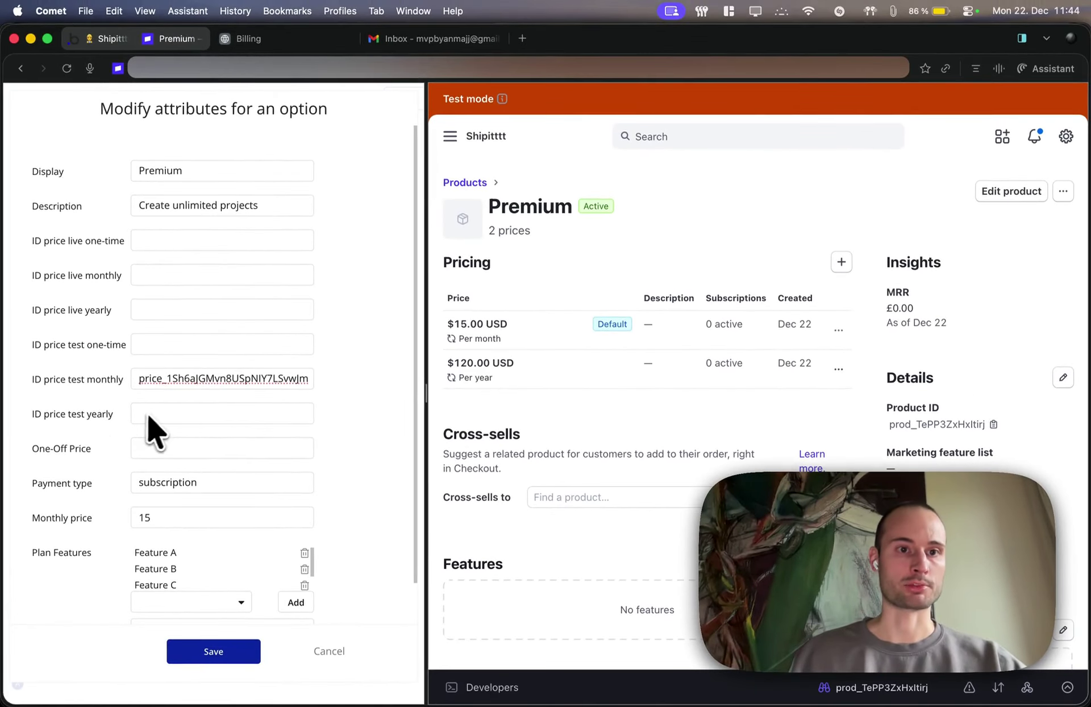
pyautogui.click(149, 416)
pyautogui.press('super+v')
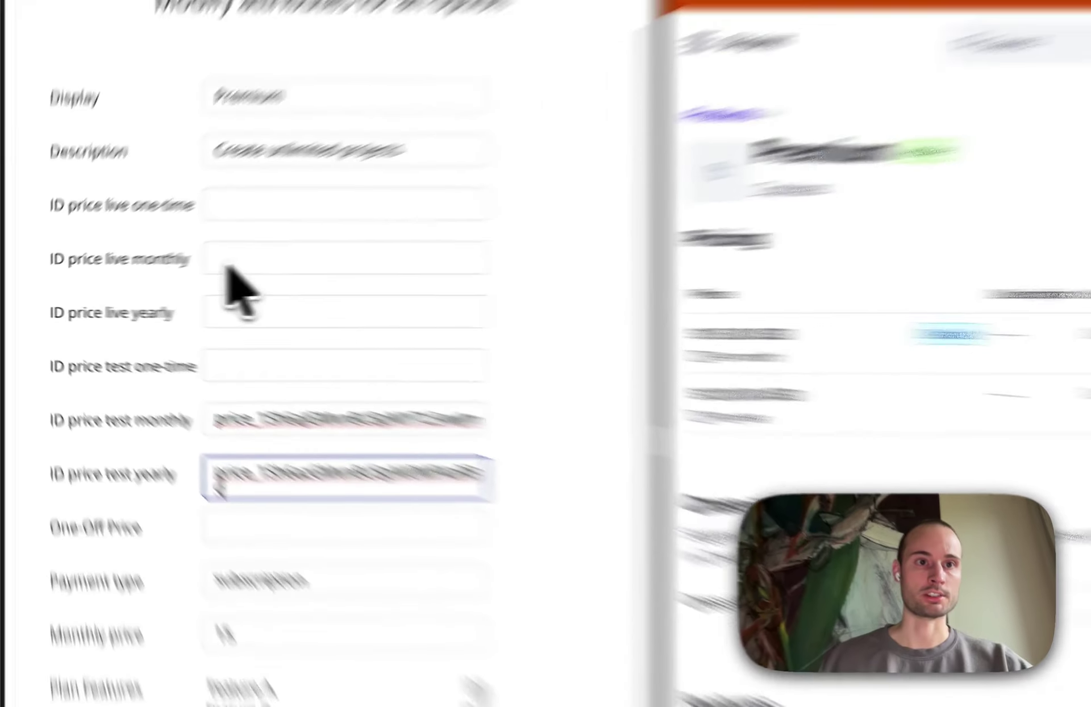
# Review the monthly and yearly live and test price ID attributes and save the Premium option
pyautogui.click(147, 279)
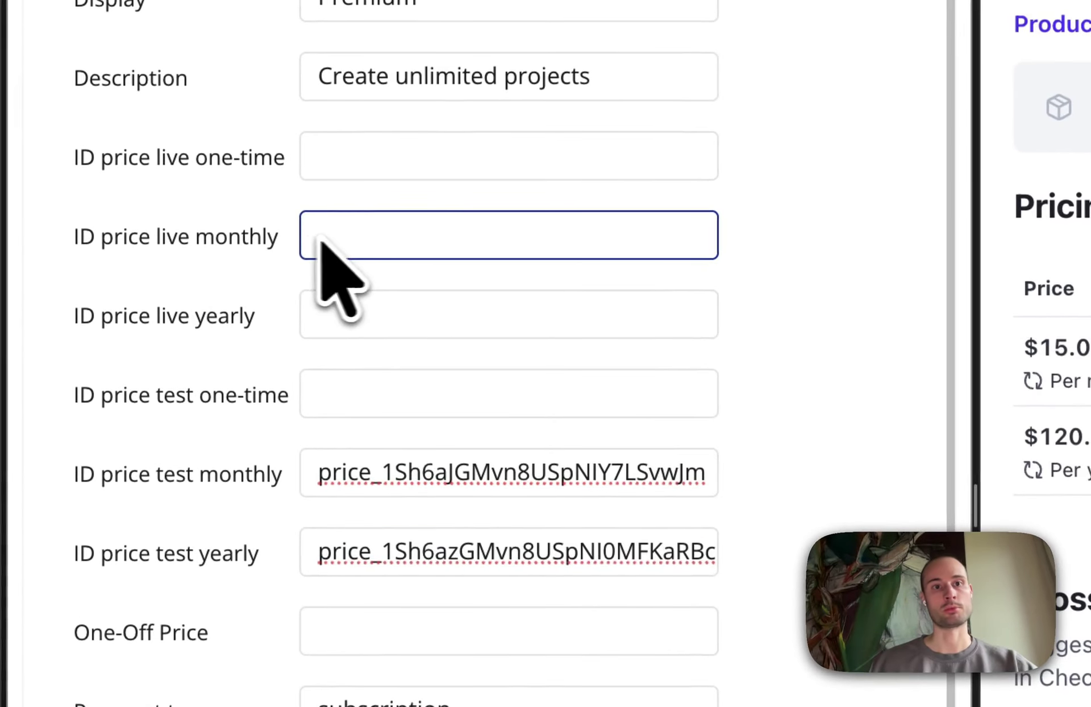
pyautogui.click(369, 304)
pyautogui.click(365, 244)
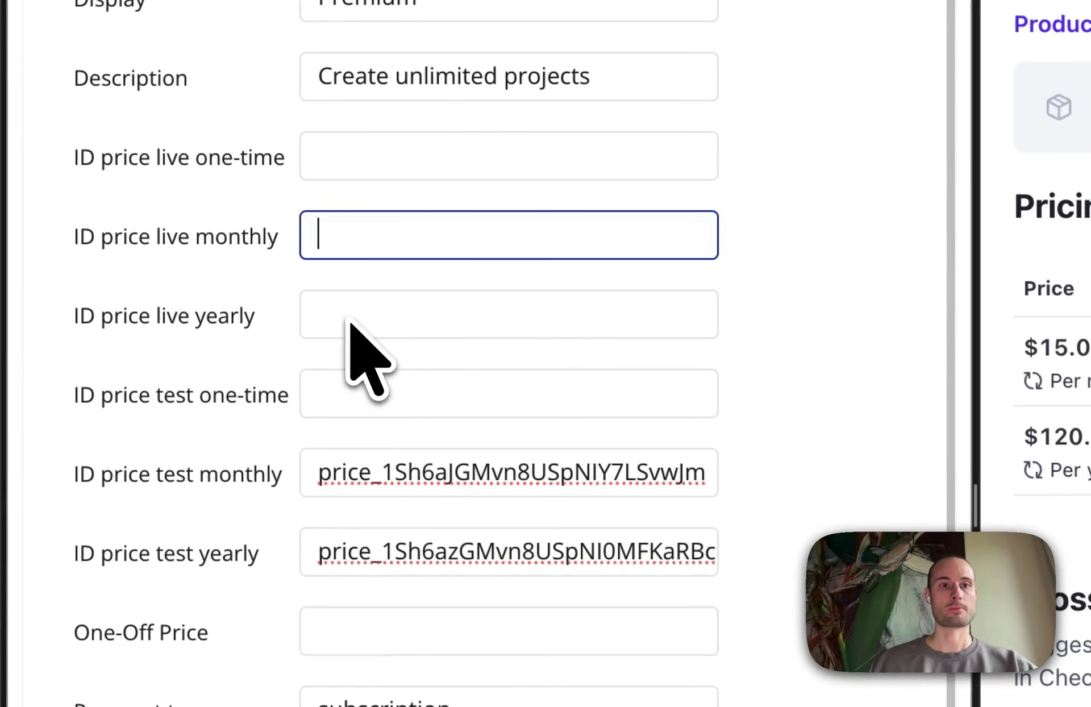
pyautogui.click(350, 324)
pyautogui.click(417, 472)
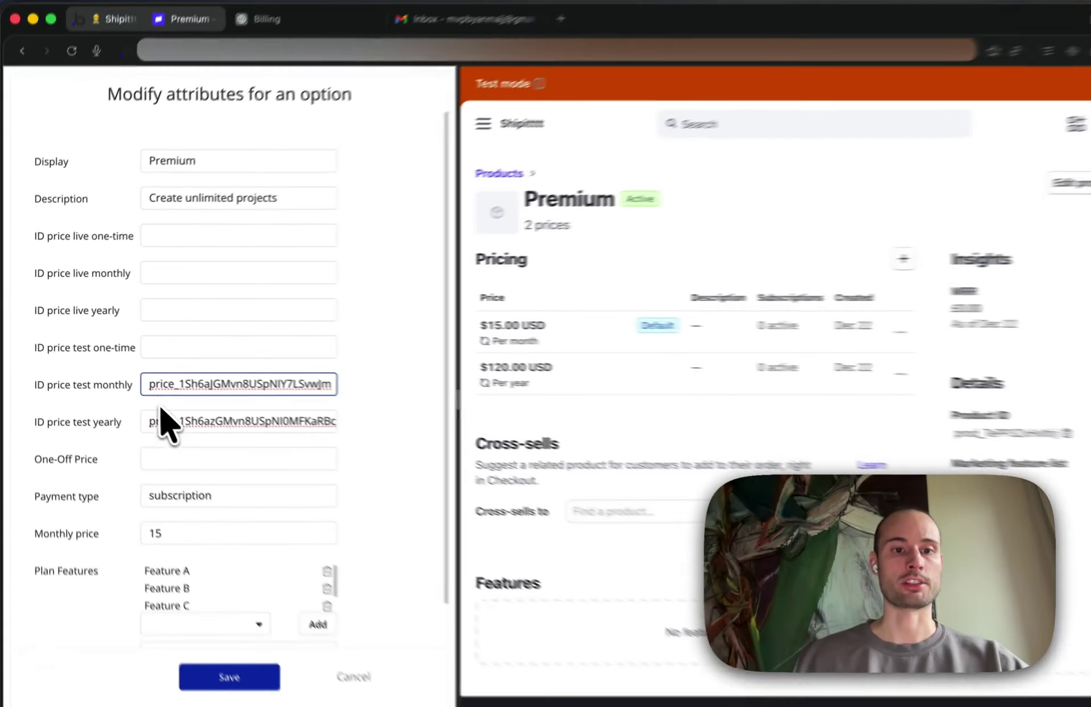
pyautogui.click(203, 660)
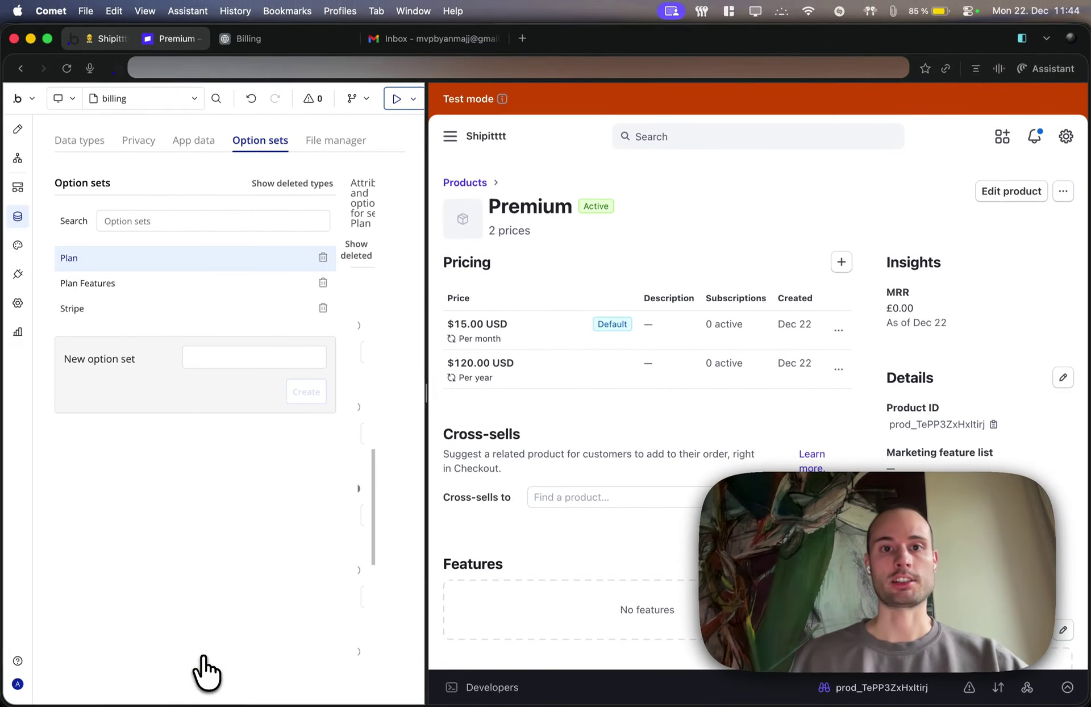
# Return to the billing page's design in Bubble and separate the Bubble and Stripe tabs from the split view
pyautogui.click(17, 129)
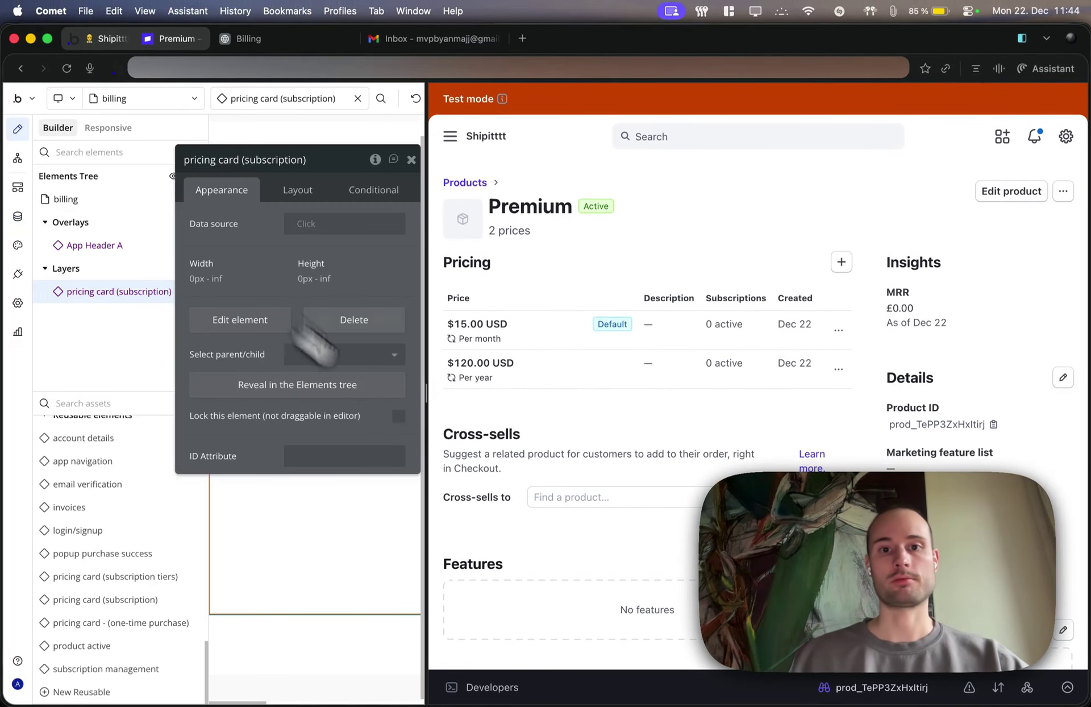
pyautogui.moveTo(426, 393); pyautogui.dragTo(737, 391)
pyautogui.rightClick(100, 35)
pyautogui.moveTo(254, 64)
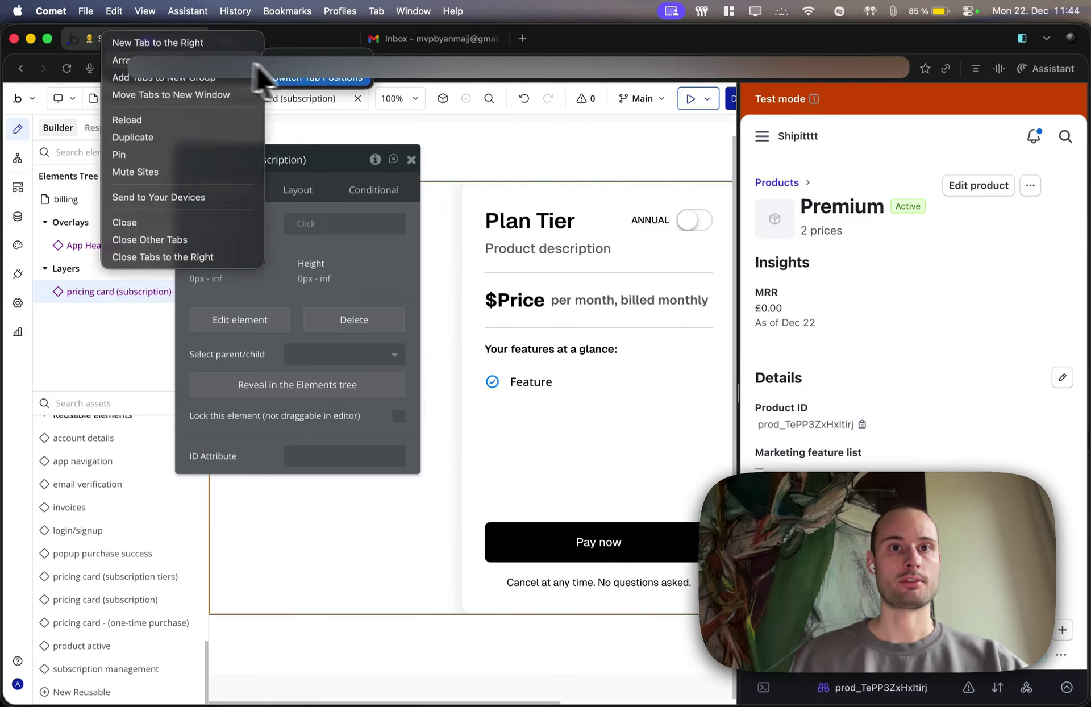
pyautogui.click(302, 60)
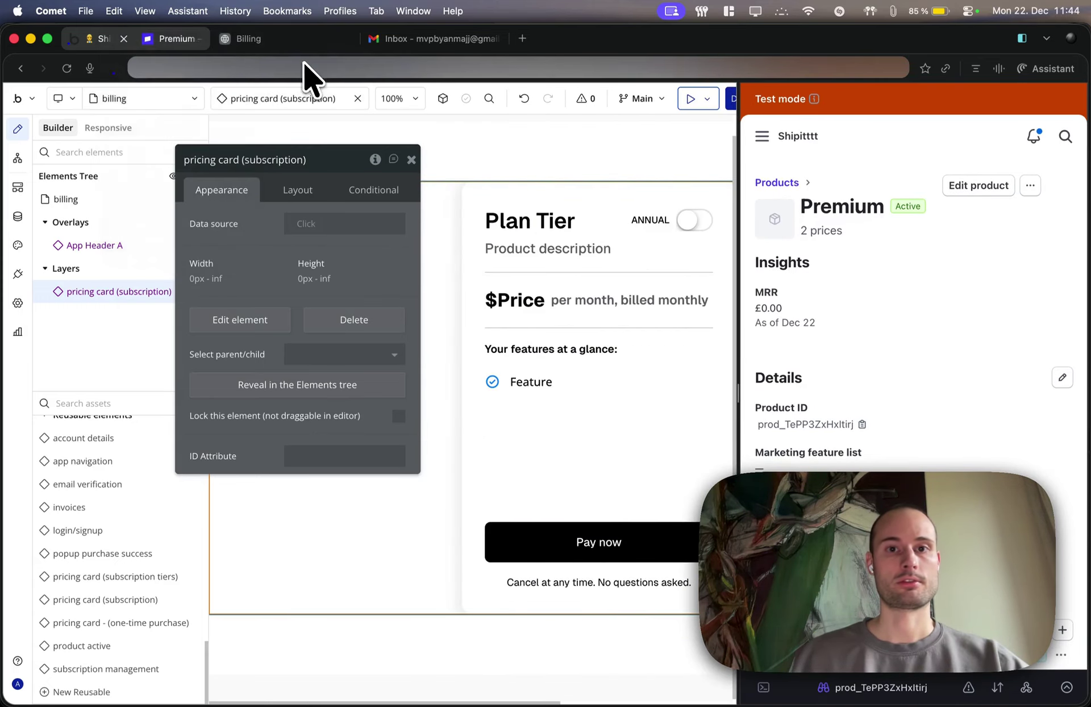
# Close the pricing card's properties and place the Billing preview tab beside the Bubble editor tab to check the card
pyautogui.click(412, 160)
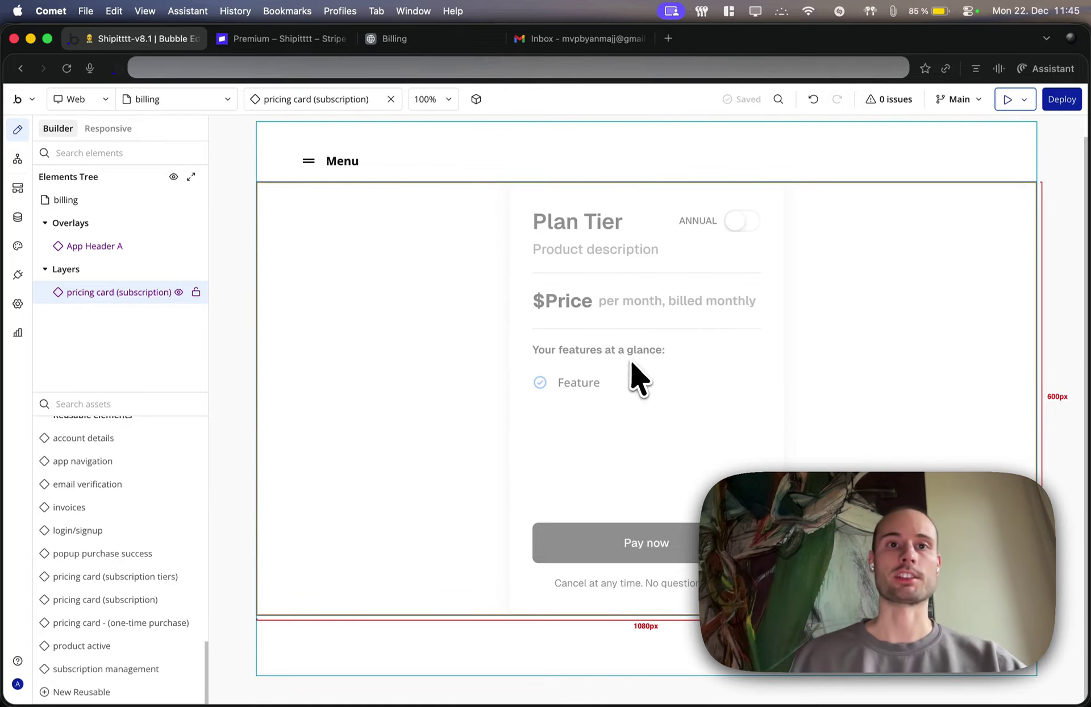
pyautogui.moveTo(379, 41); pyautogui.dragTo(275, 41)
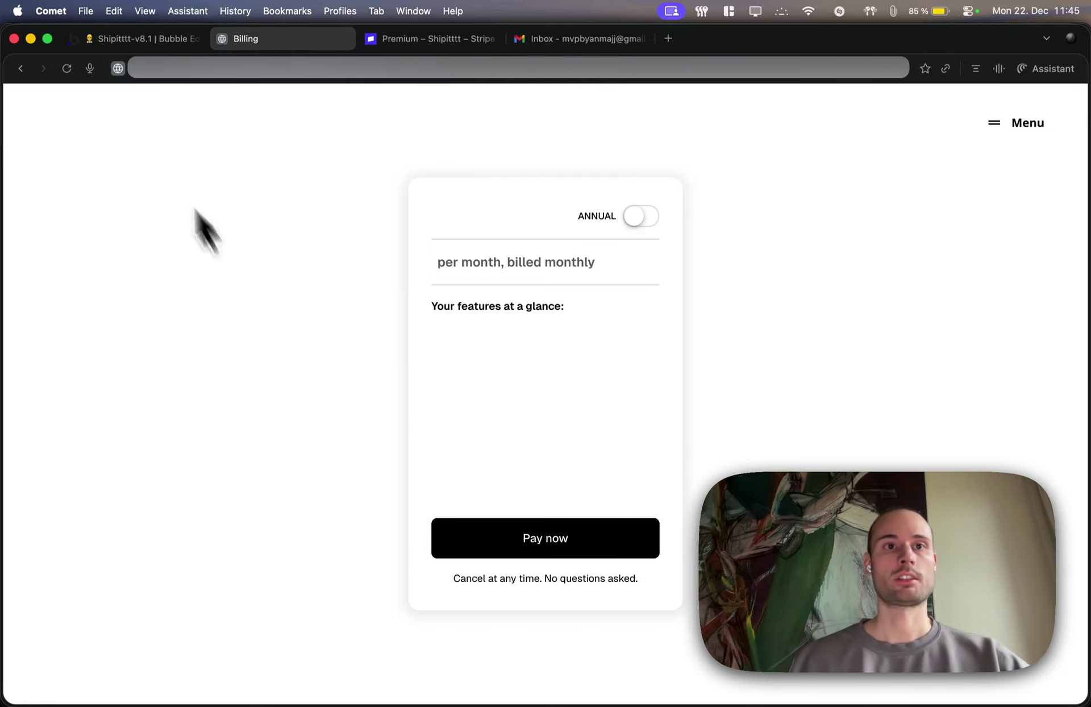
pyautogui.click(128, 45)
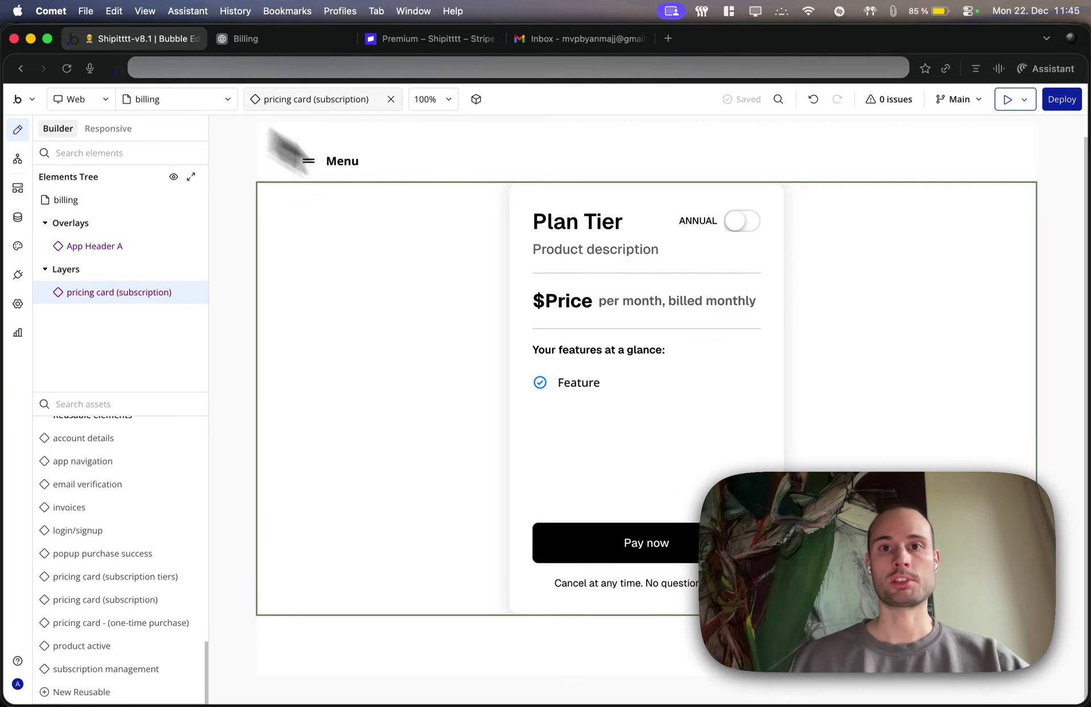
# Set the data source of the pricing card (subscription) element to the Premium option
pyautogui.doubleClick(559, 301)
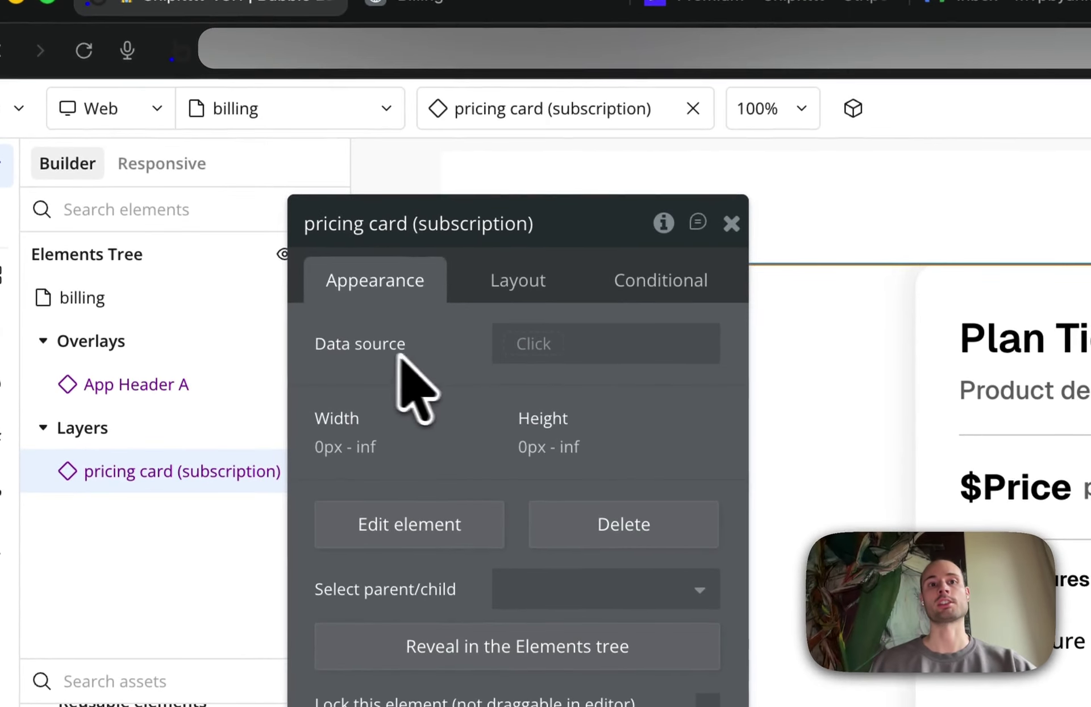
pyautogui.click(529, 343)
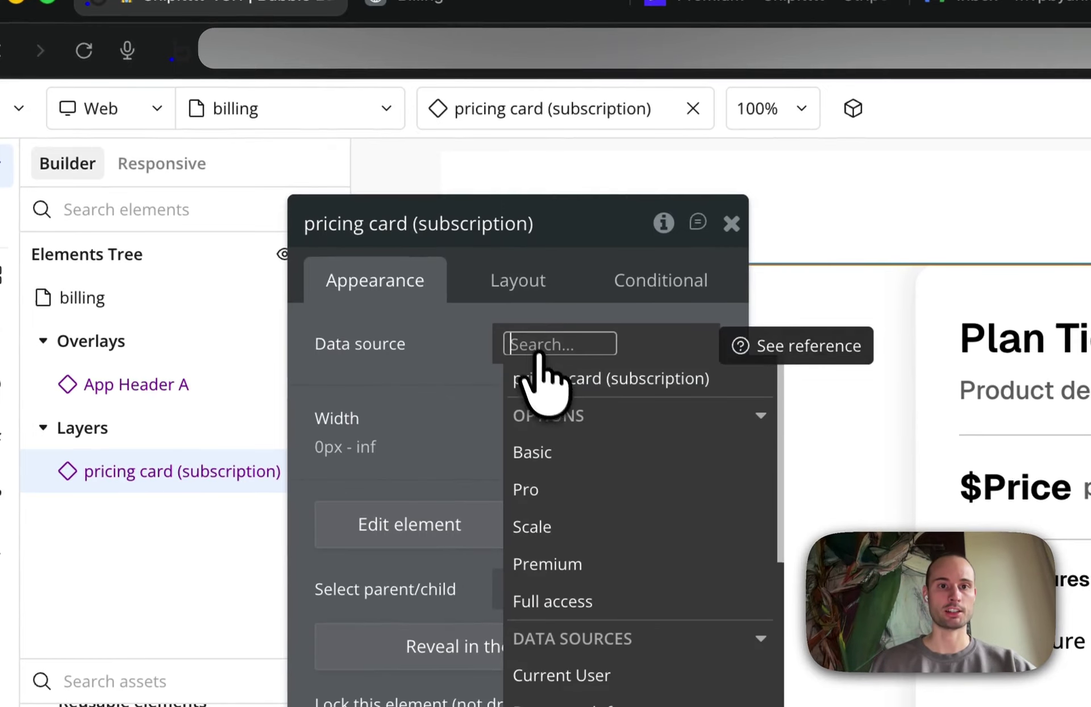
pyautogui.click(662, 566)
pyautogui.click(453, 414)
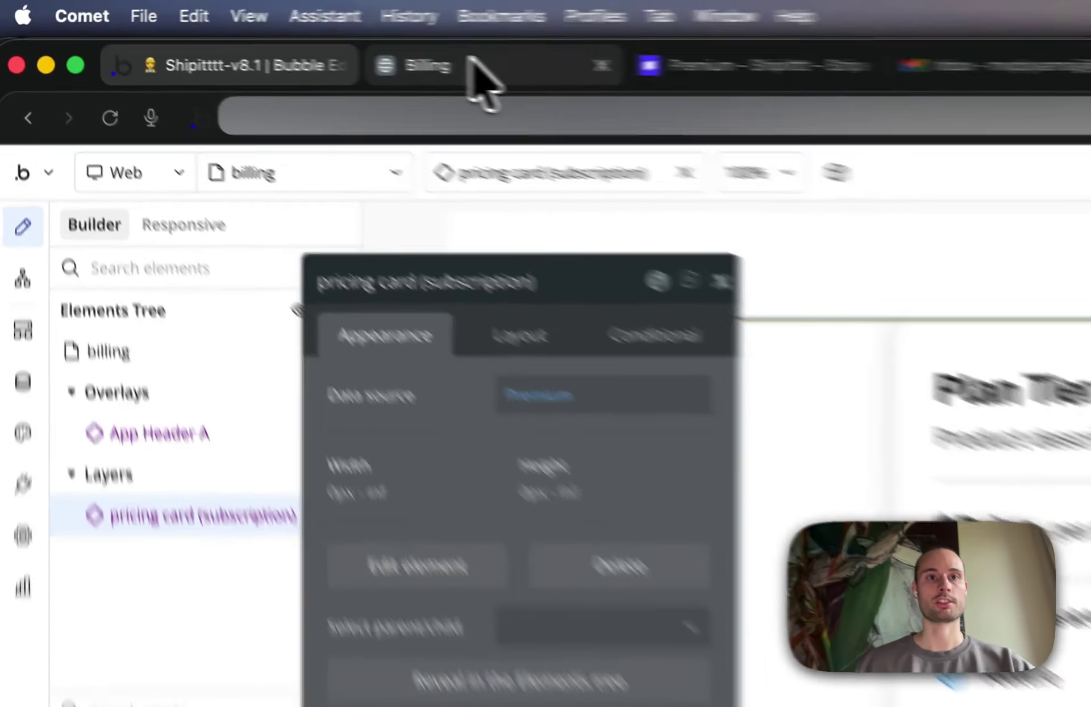
# Check the Premium card in the Billing preview by switching between annual and monthly billing
pyautogui.click(461, 5)
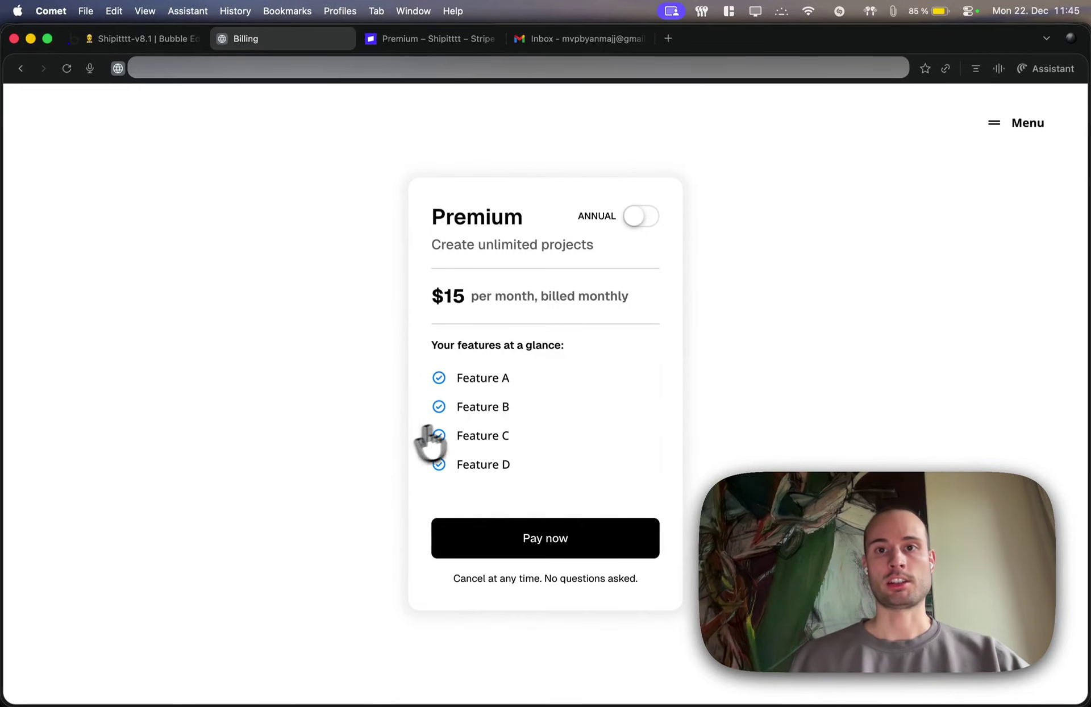
pyautogui.click(640, 216)
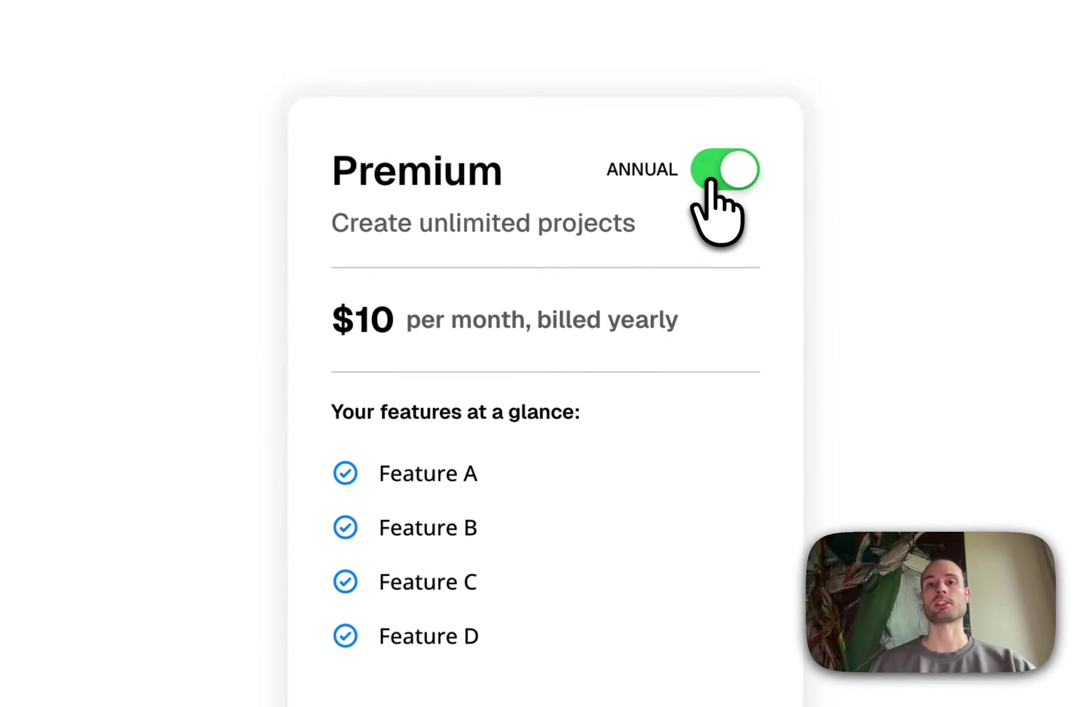
pyautogui.click(718, 178)
pyautogui.click(719, 178)
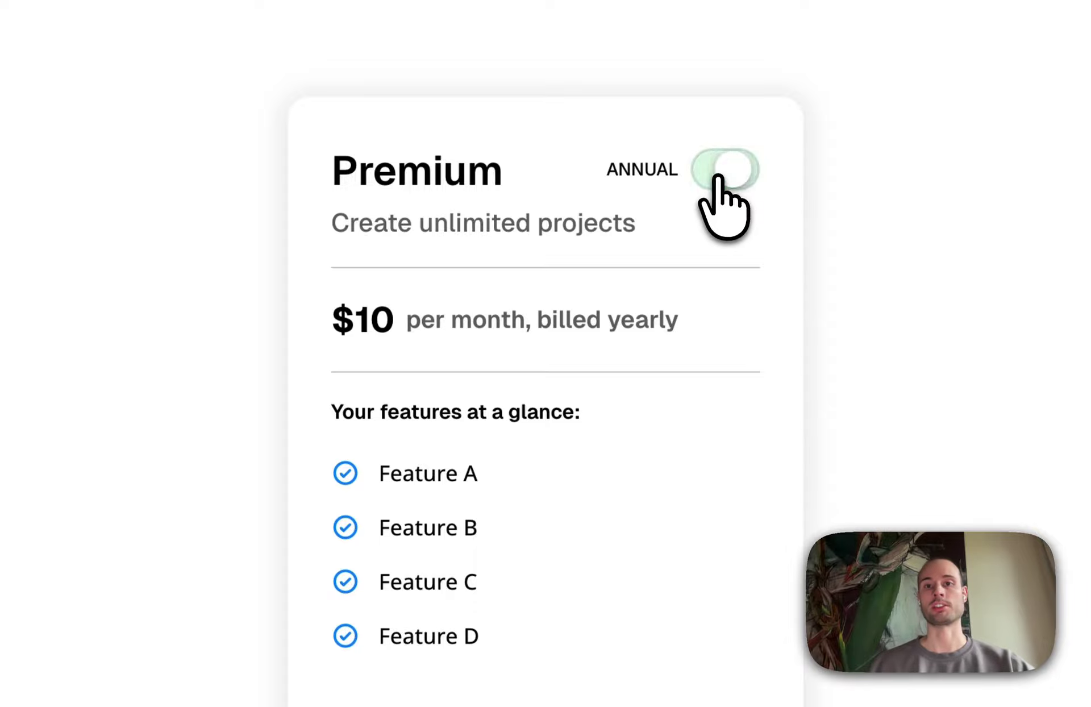
pyautogui.click(719, 178)
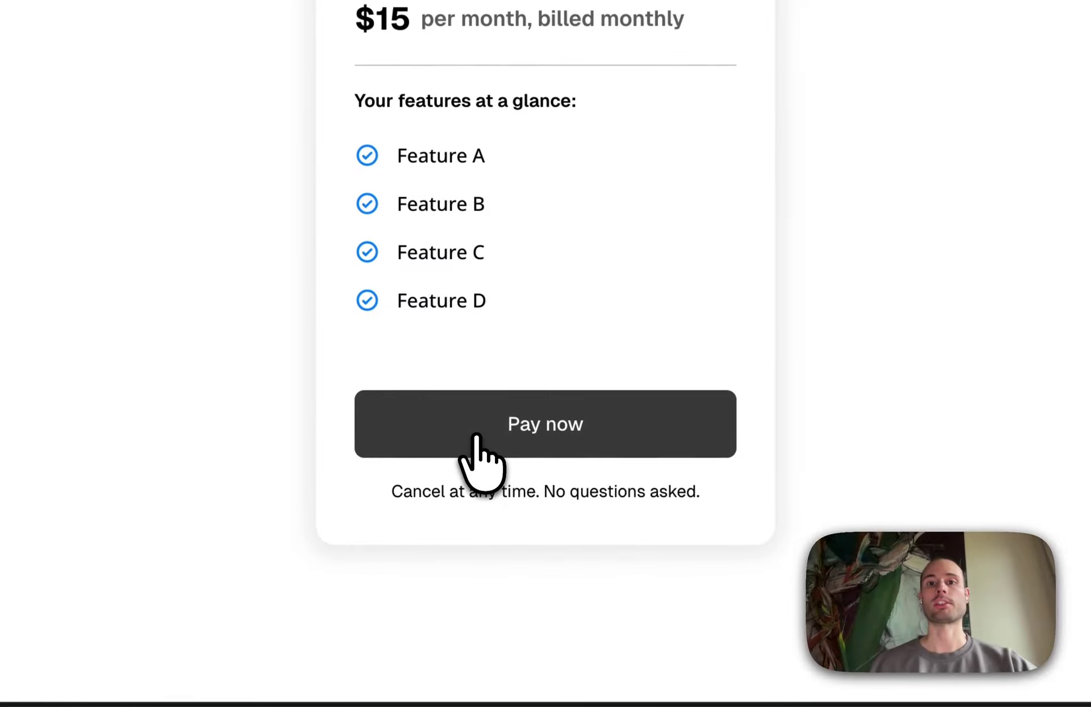
# Start the payment for the monthly Premium plan and go to the card number field on the Stripe checkout page
pyautogui.click(476, 437)
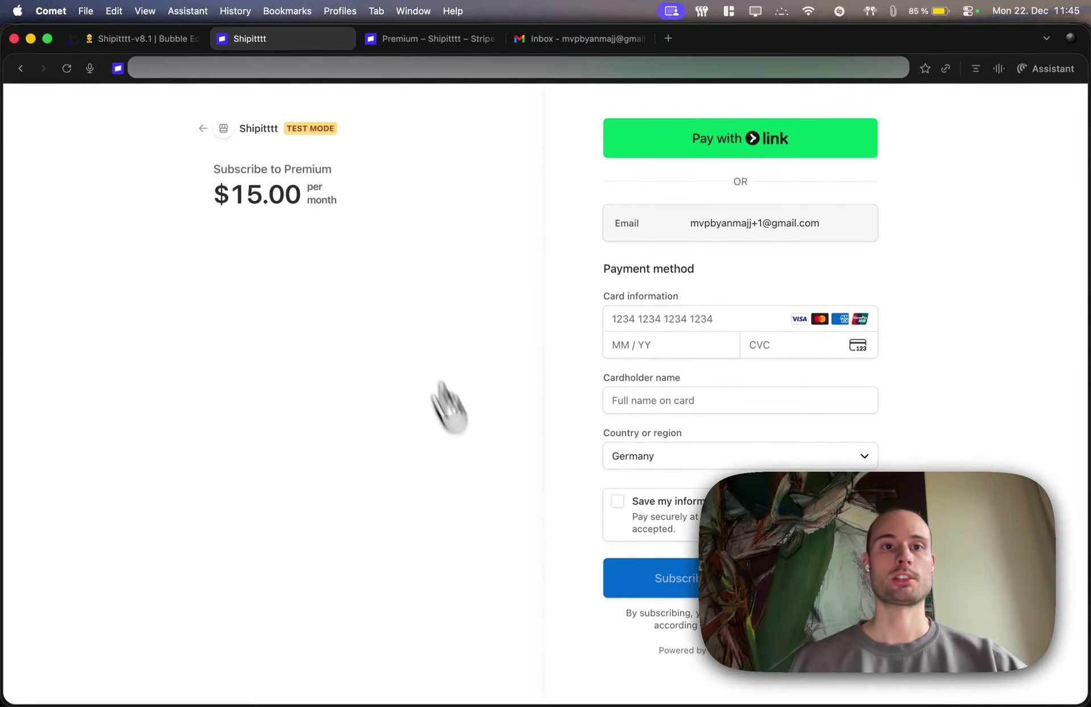
pyautogui.click(626, 321)
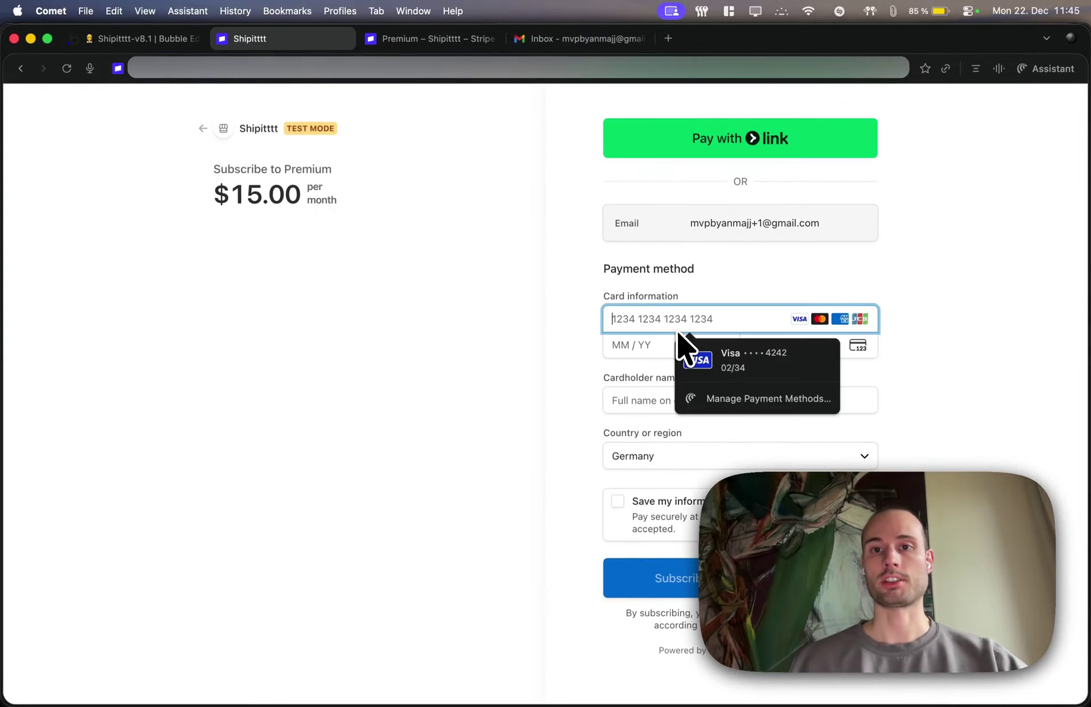
# Place the Stripe checkout tab beside the Bubble editor tab in a split view
pyautogui.click(141, 44)
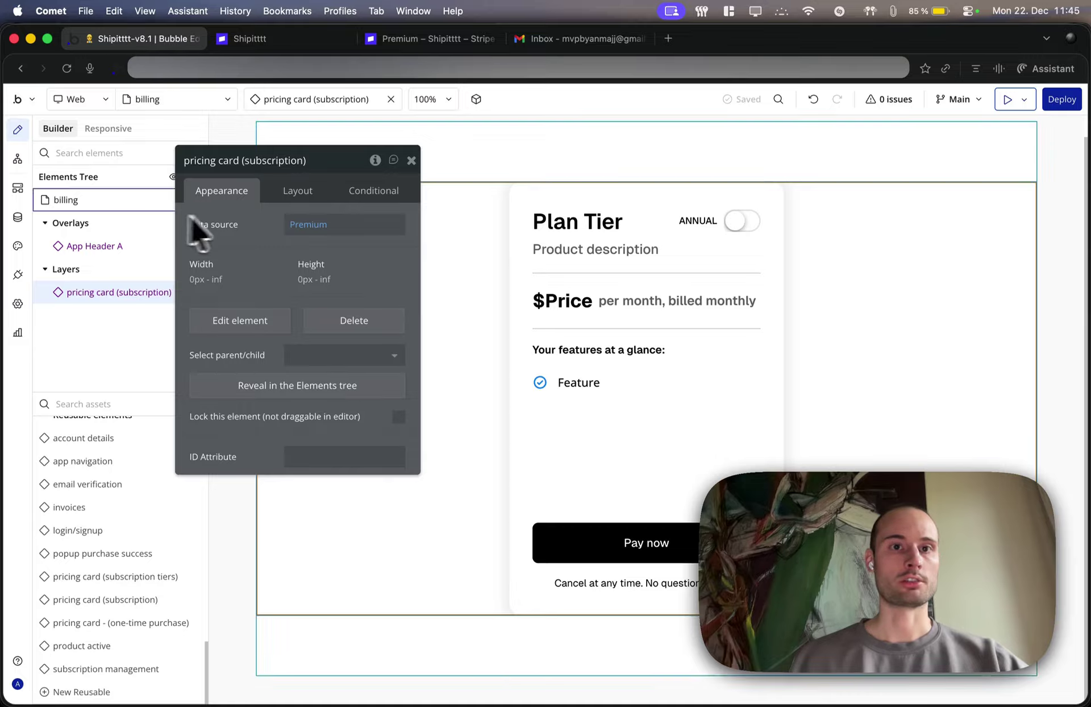
pyautogui.rightClick(110, 38)
pyautogui.click(176, 63)
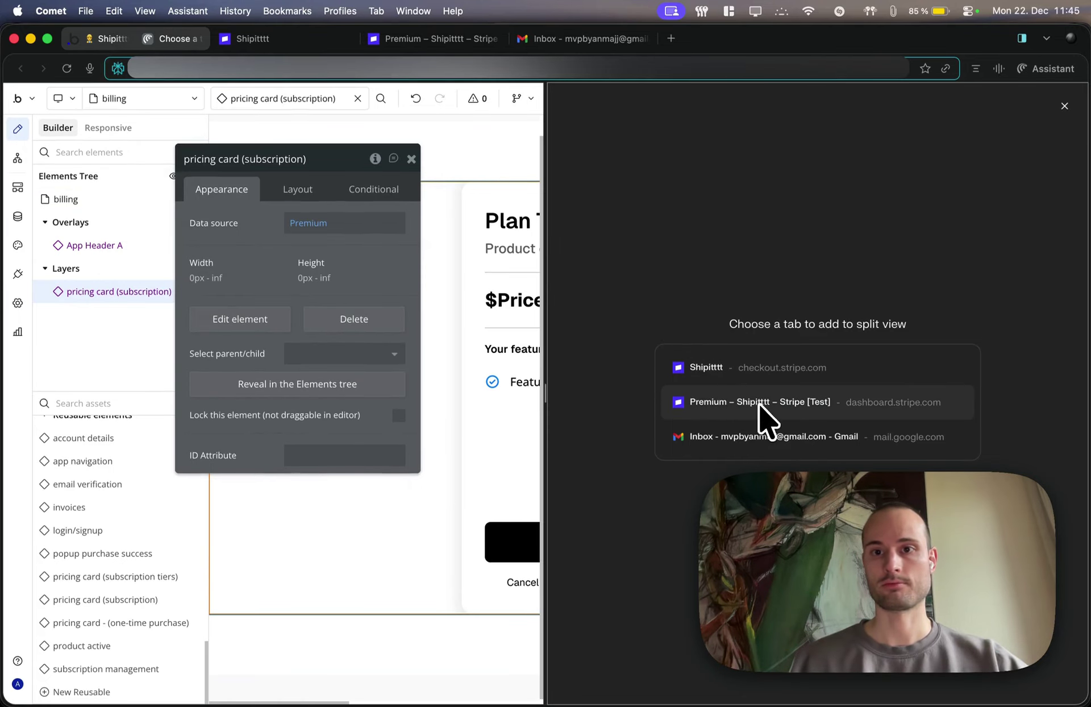
pyautogui.click(733, 367)
# Fill in the card details and cardholder name on the Stripe checkout page with the saved Visa test card
pyautogui.scroll(-2, 928, 675)
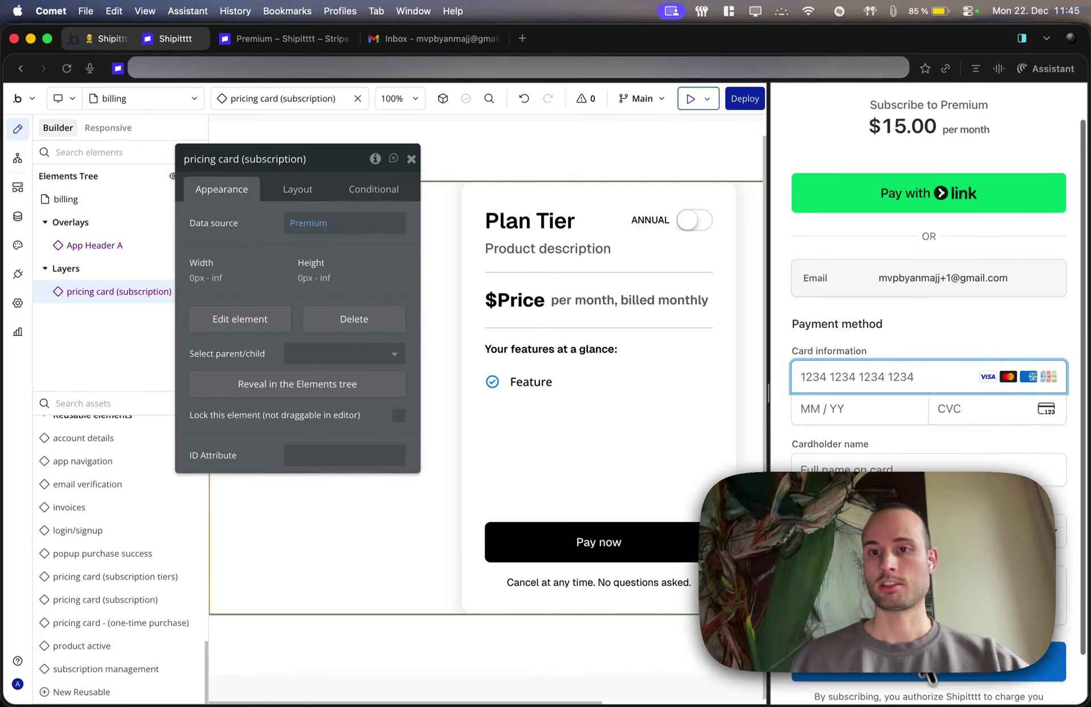
pyautogui.click(847, 378)
pyautogui.click(913, 415)
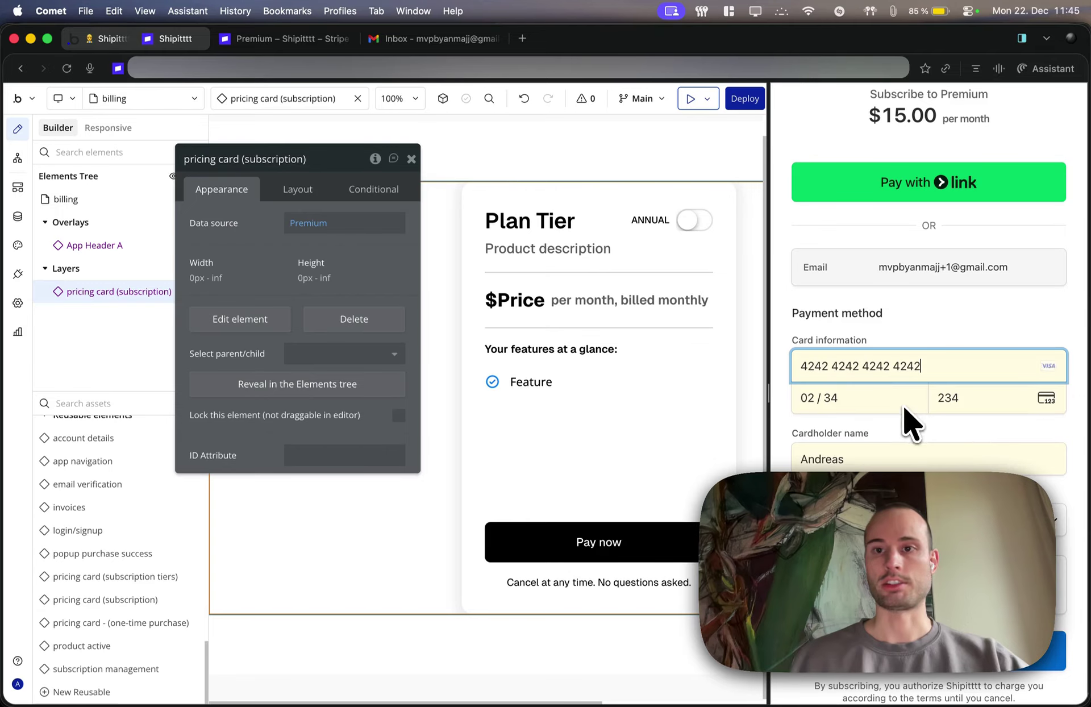
# Show the All Subscriptions modified view of the app data in the Bubble editor's database
pyautogui.click(17, 213)
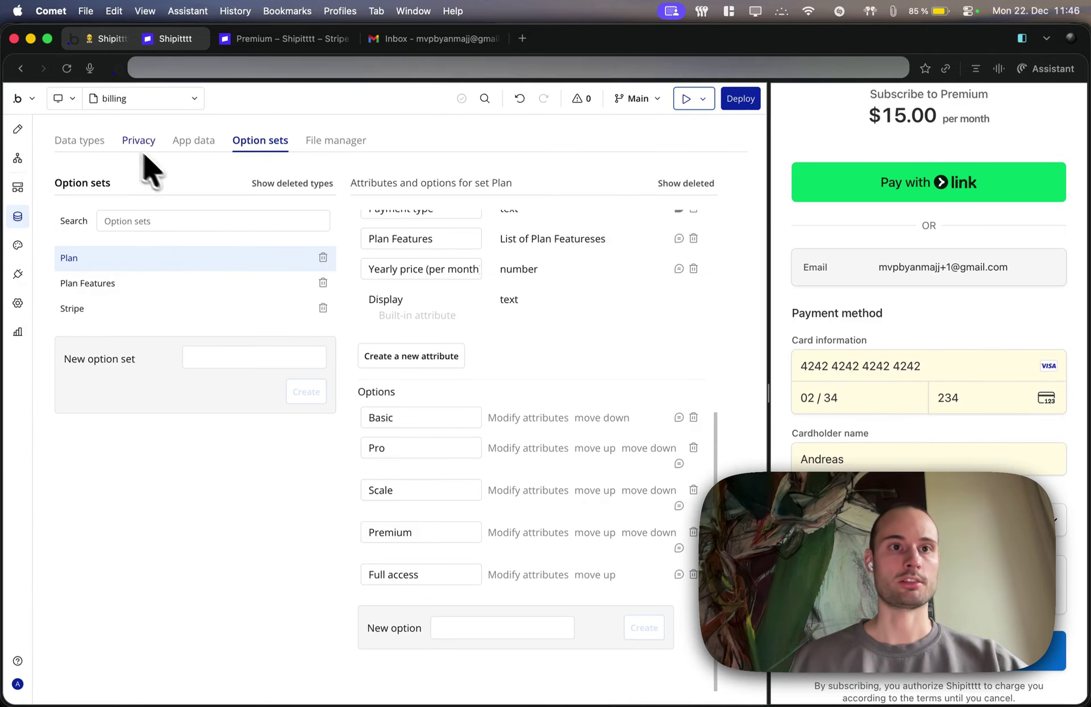
pyautogui.click(194, 141)
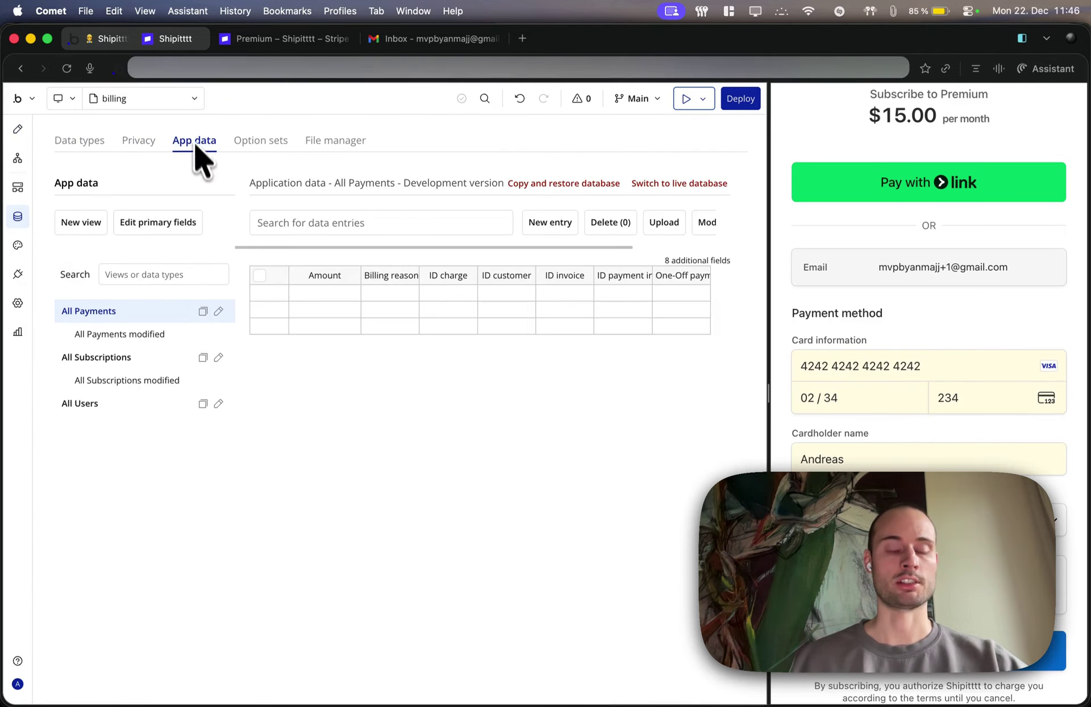
pyautogui.click(123, 381)
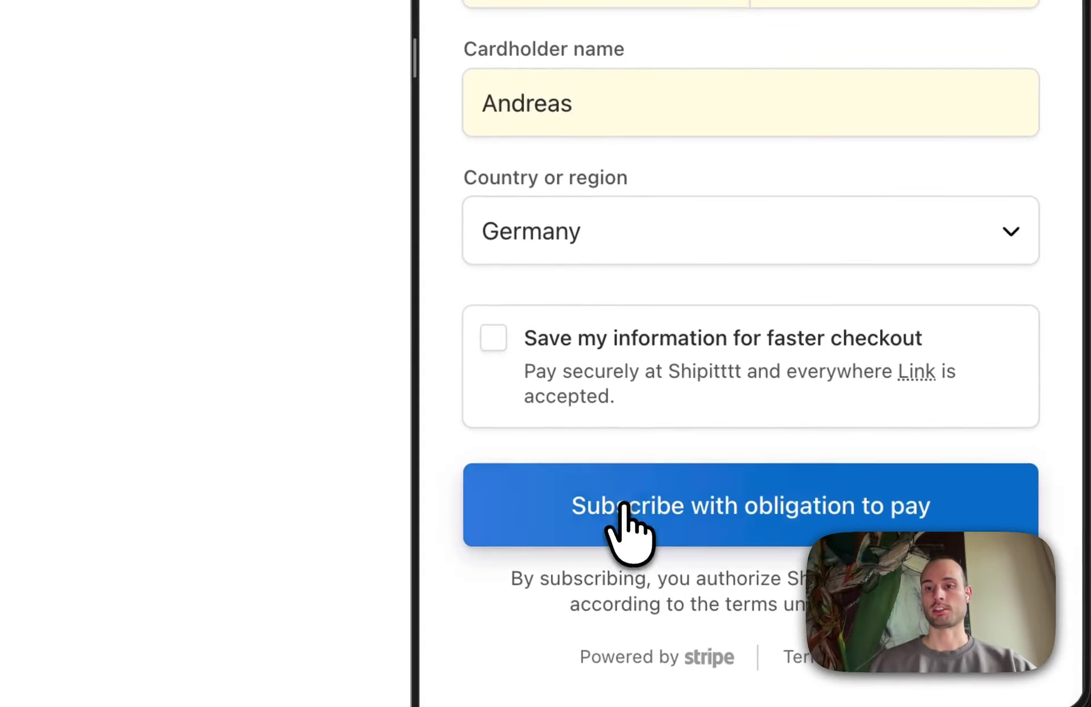
# Submit the monthly Premium subscription on the Stripe checkout page and close the purchase success popup
pyautogui.click(868, 653)
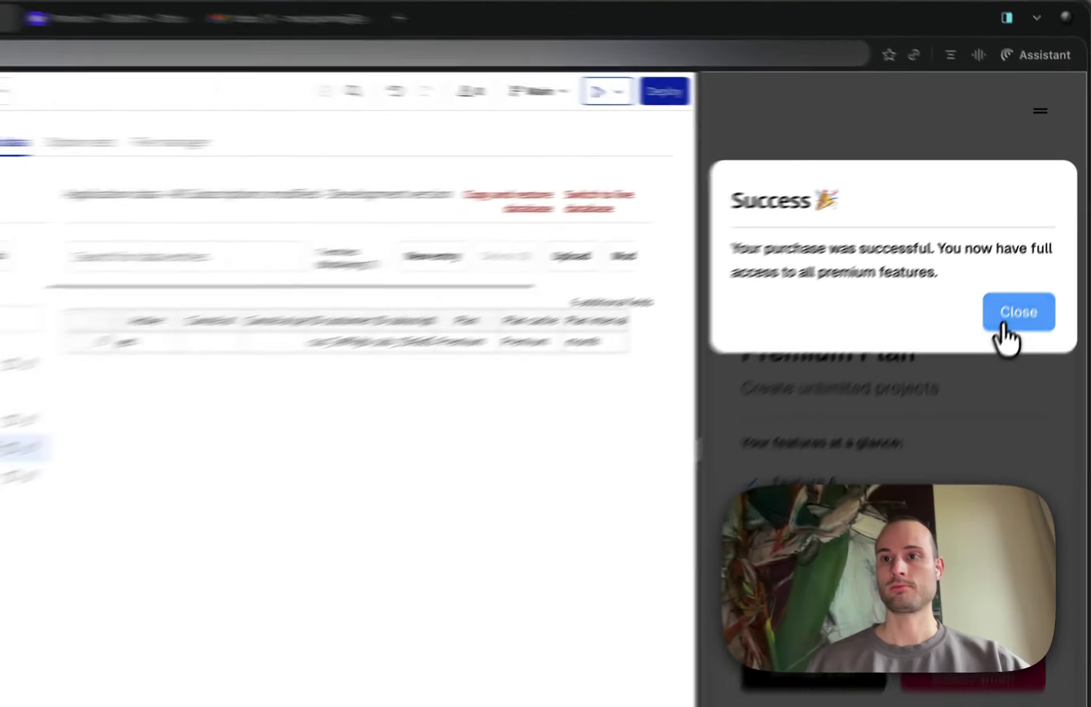
pyautogui.click(973, 414)
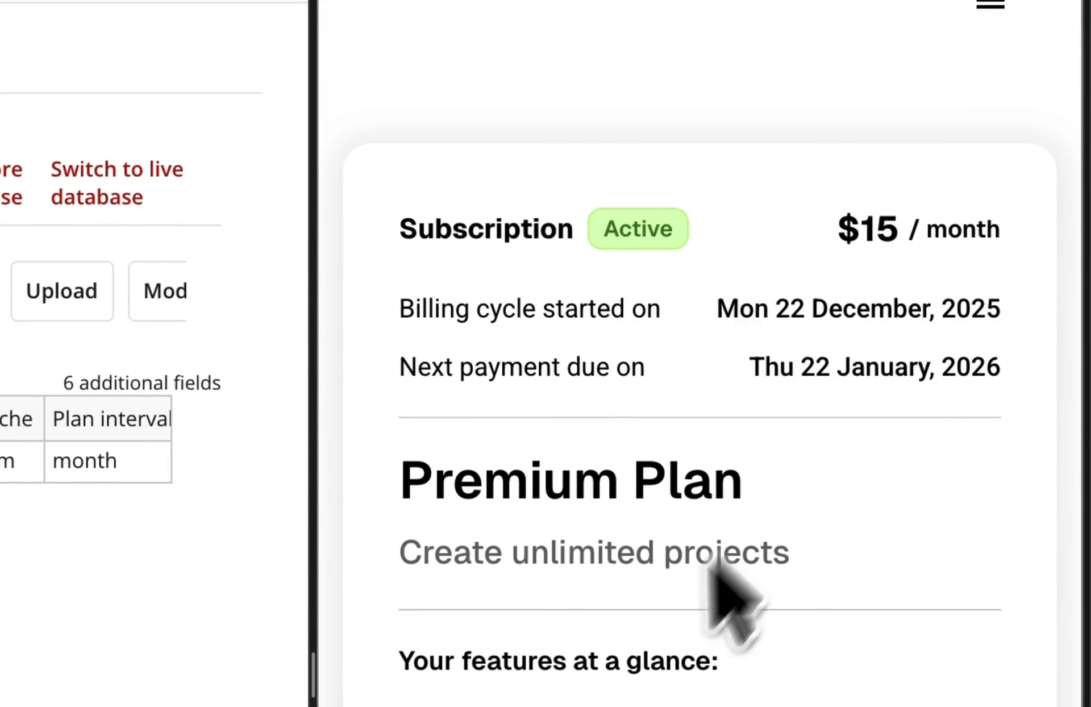
# Examine the active Premium plan card, the subscription record's customer ID, subscription ID, plan, plan cache and interval, and the All Payments modified entries
pyautogui.moveTo(404, 482); pyautogui.dragTo(843, 545)
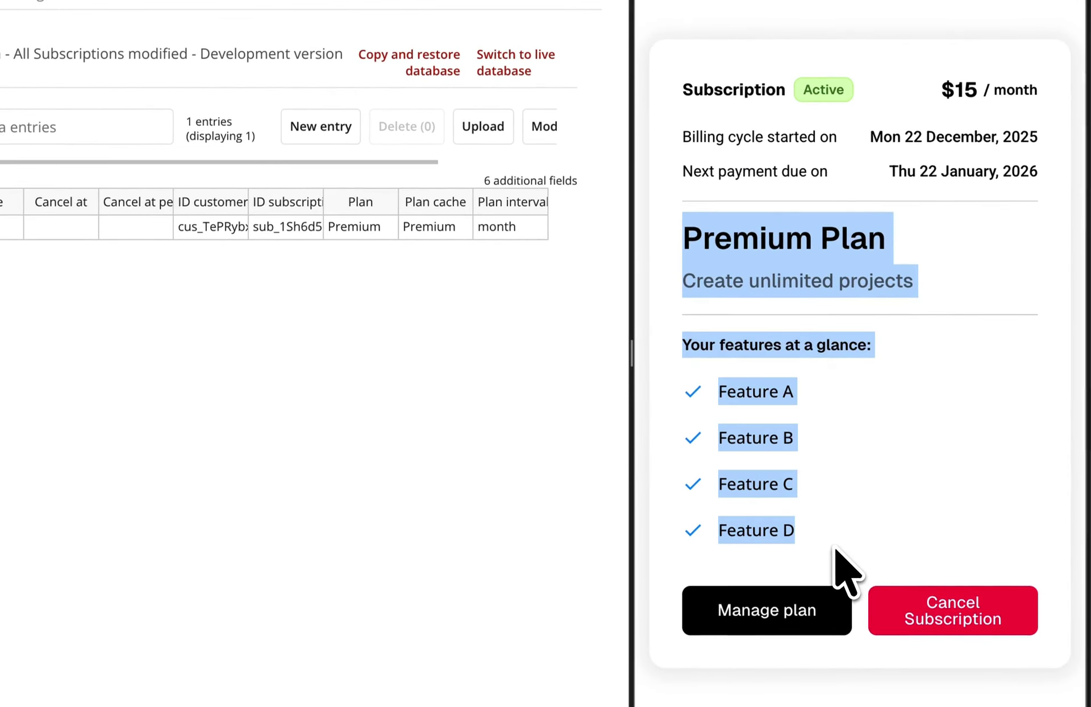
pyautogui.click(88, 294)
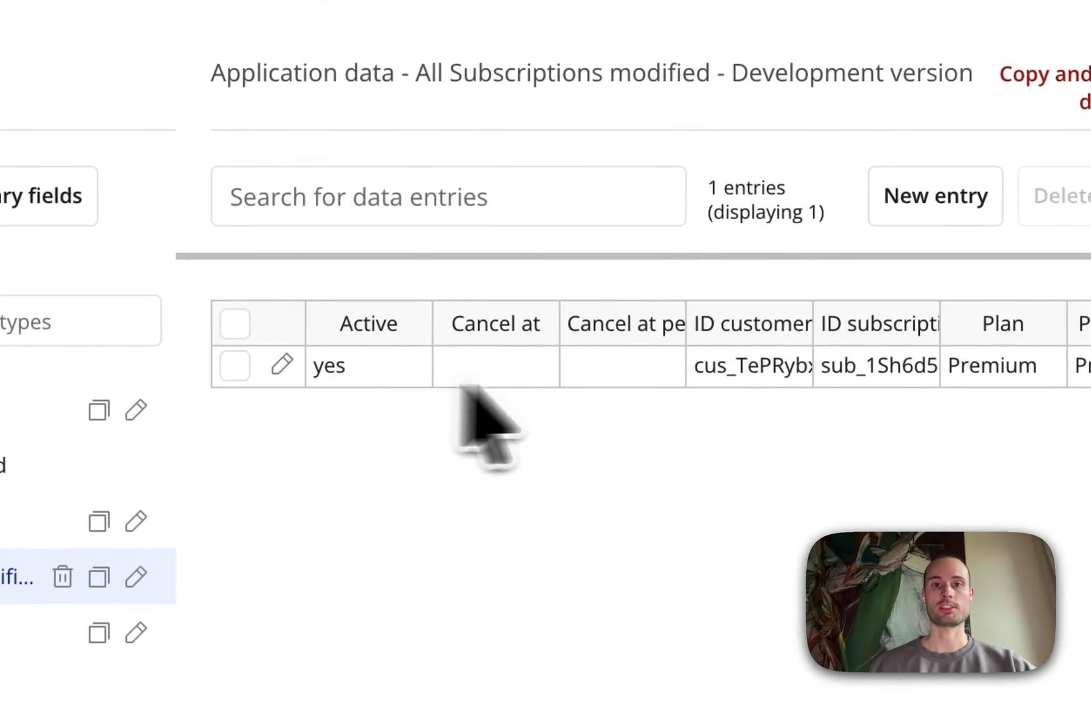
pyautogui.click(761, 370)
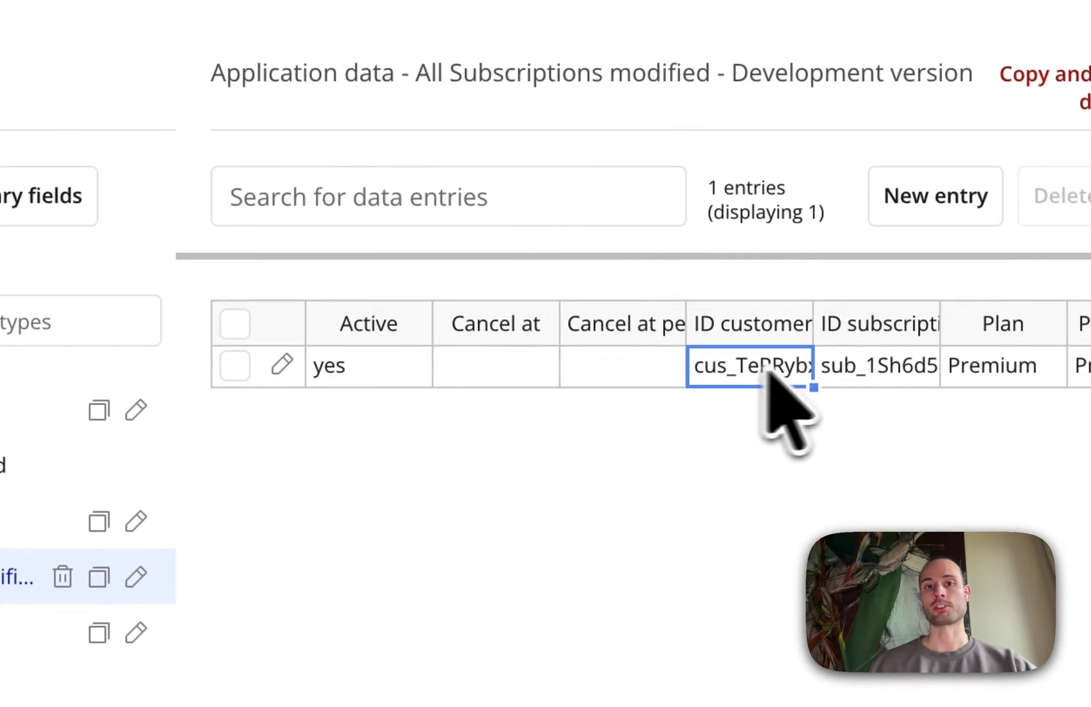
pyautogui.click(871, 371)
pyautogui.click(721, 373)
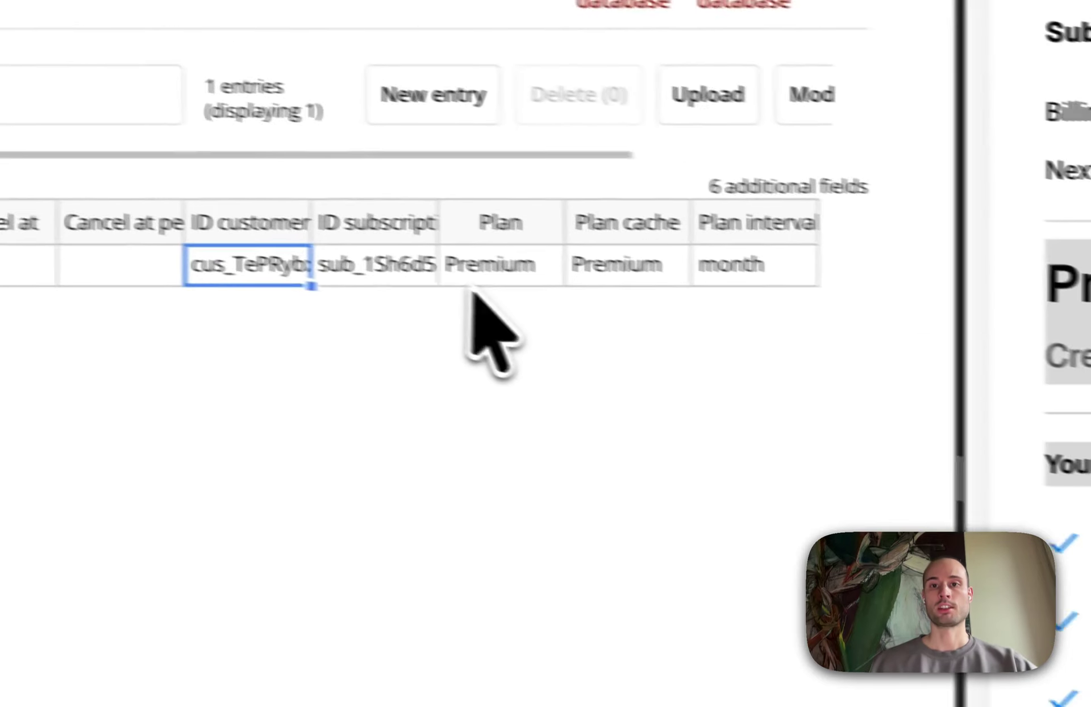
pyautogui.click(461, 260)
pyautogui.click(585, 265)
pyautogui.click(710, 261)
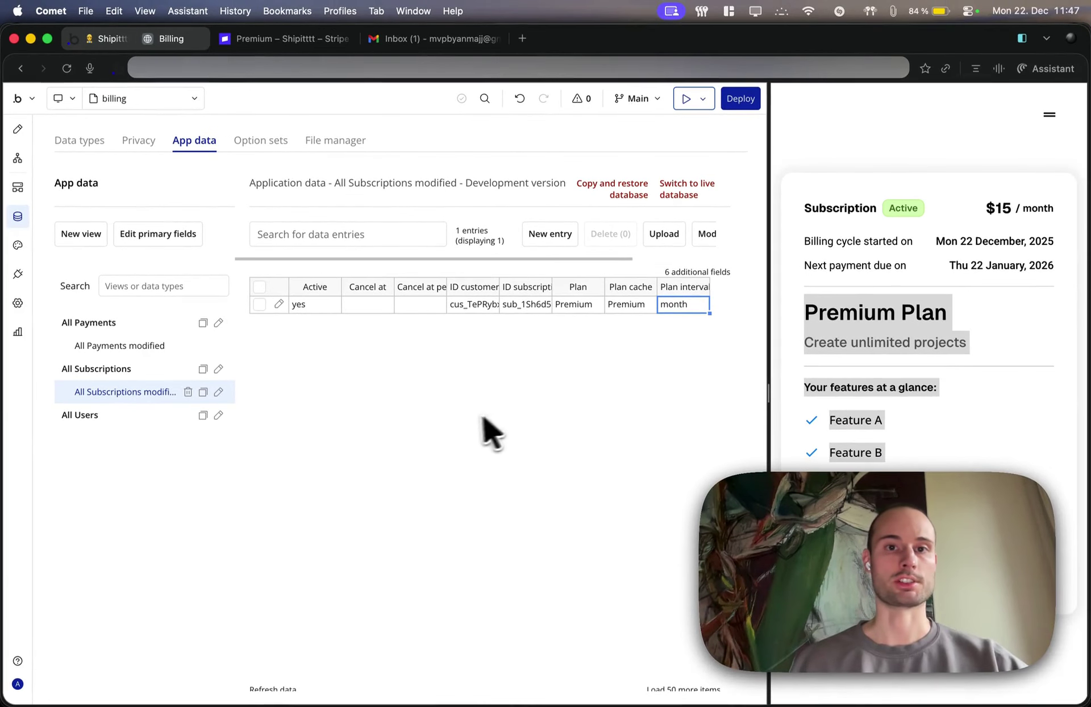
pyautogui.click(115, 346)
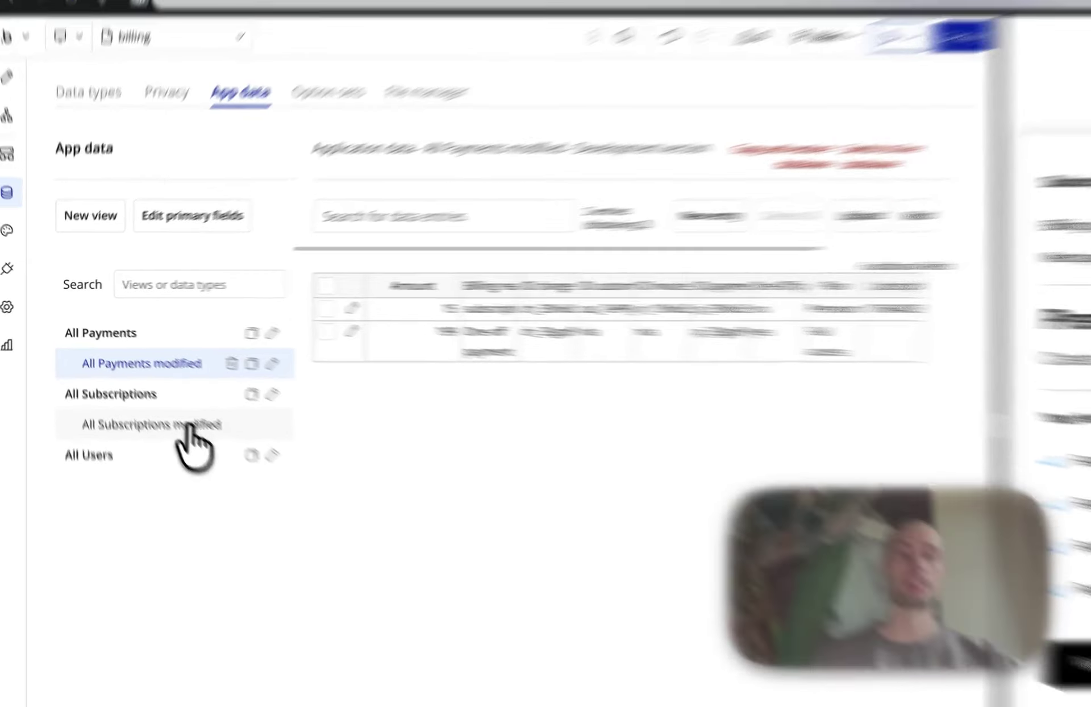
# Return to the All Subscriptions modified view and cancel the Premium subscription in the Billing preview
pyautogui.click(153, 392)
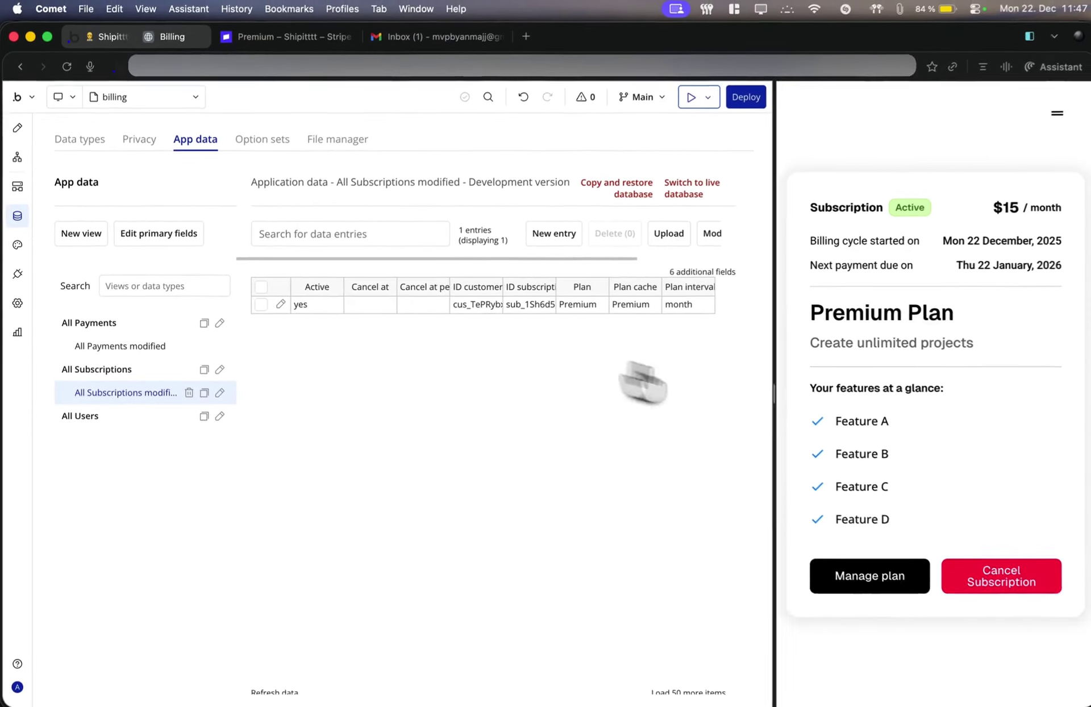
pyautogui.click(966, 576)
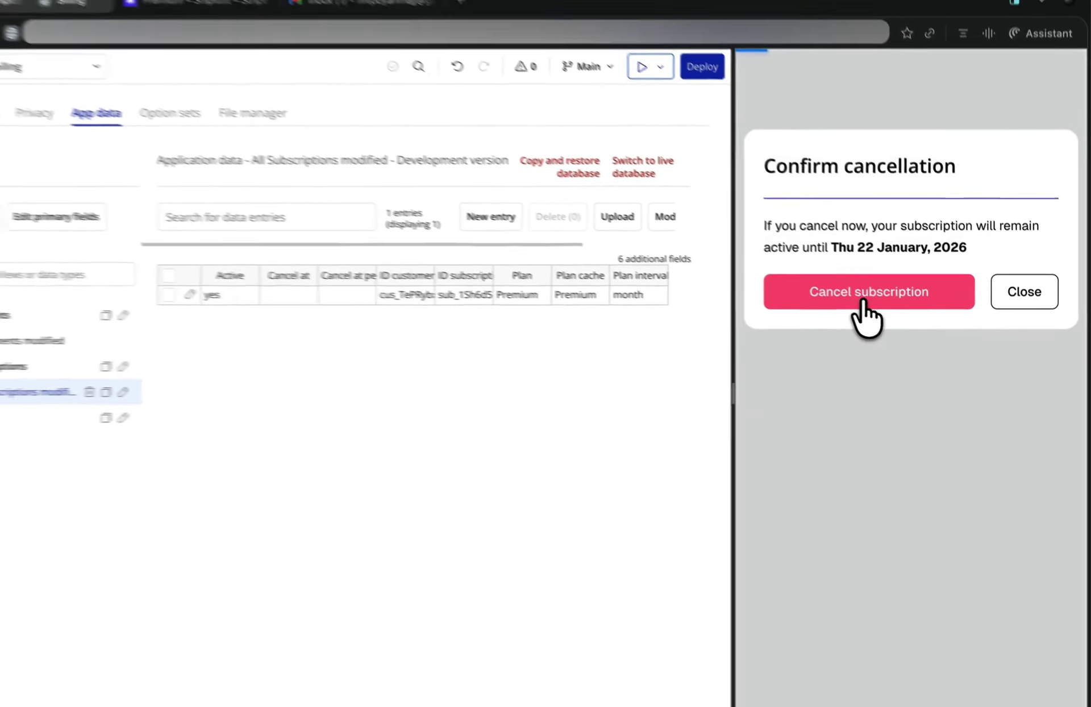
pyautogui.click(857, 297)
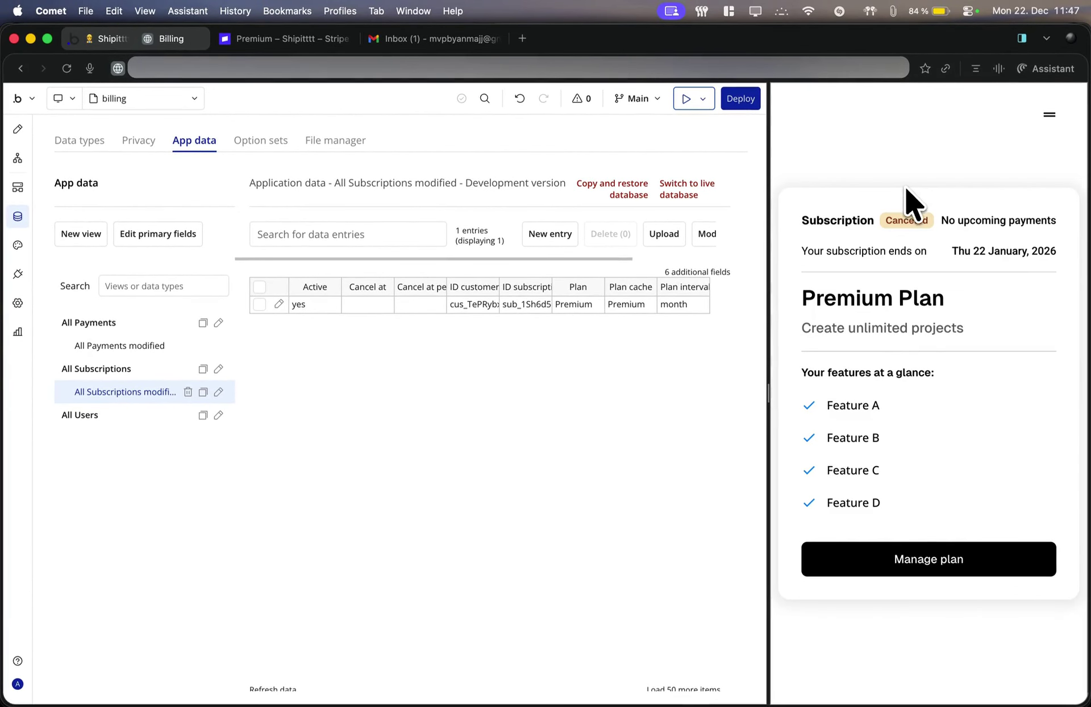